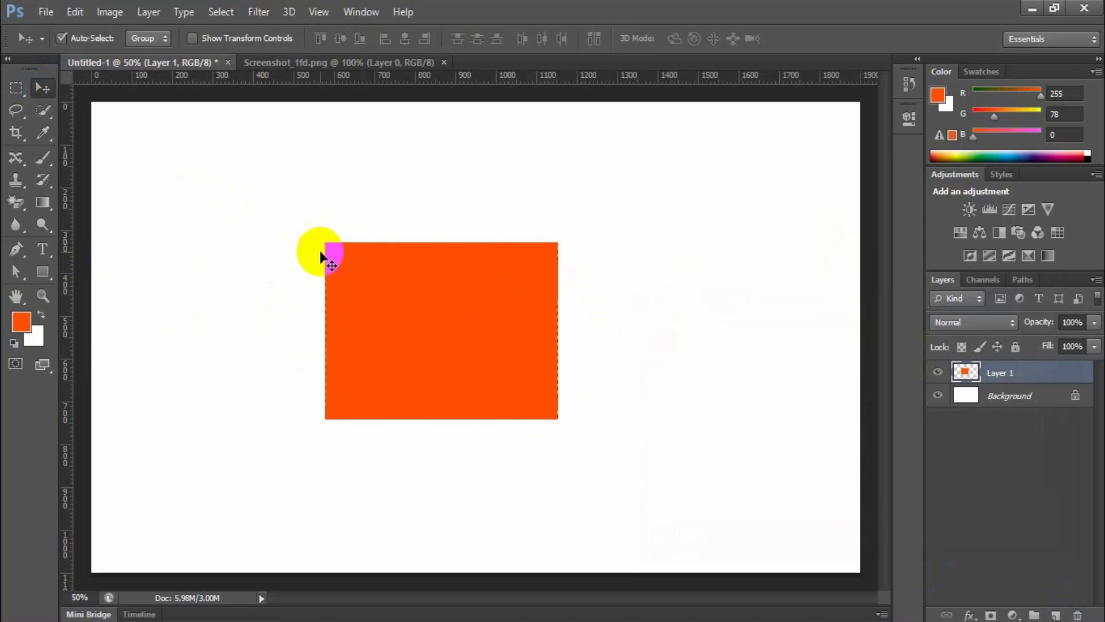
Reposition the orange rectangle on the canvas, lower its layer opacity to 20%, and restore it to 100%
{"action": "left_click_drag", "start_coordinate": [465, 347], "coordinate": [471, 388]}
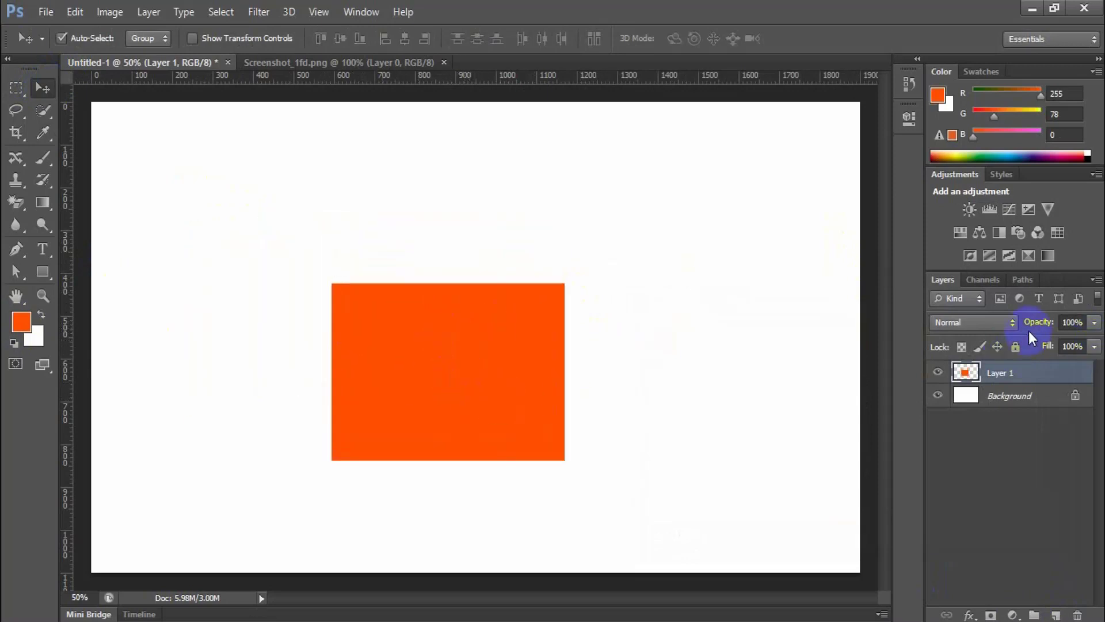
{"action": "left_click_drag", "start_coordinate": [413, 384], "coordinate": [480, 328]}
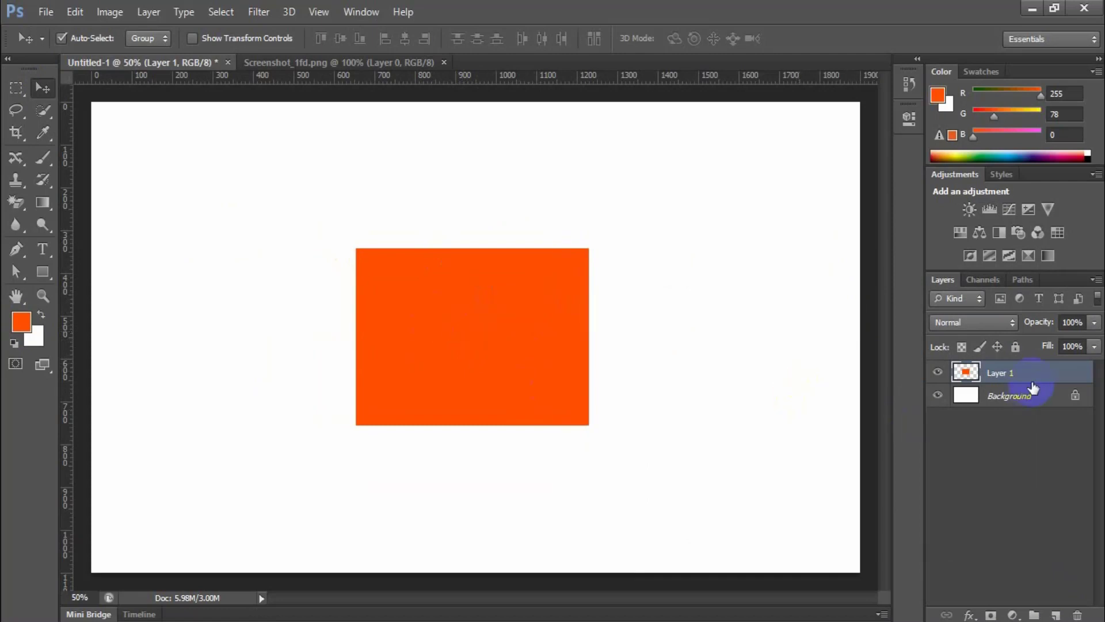
{"action": "left_click", "coordinate": [1094, 323]}
{"action": "left_click_drag", "start_coordinate": [1076, 344], "coordinate": [1028, 342]}
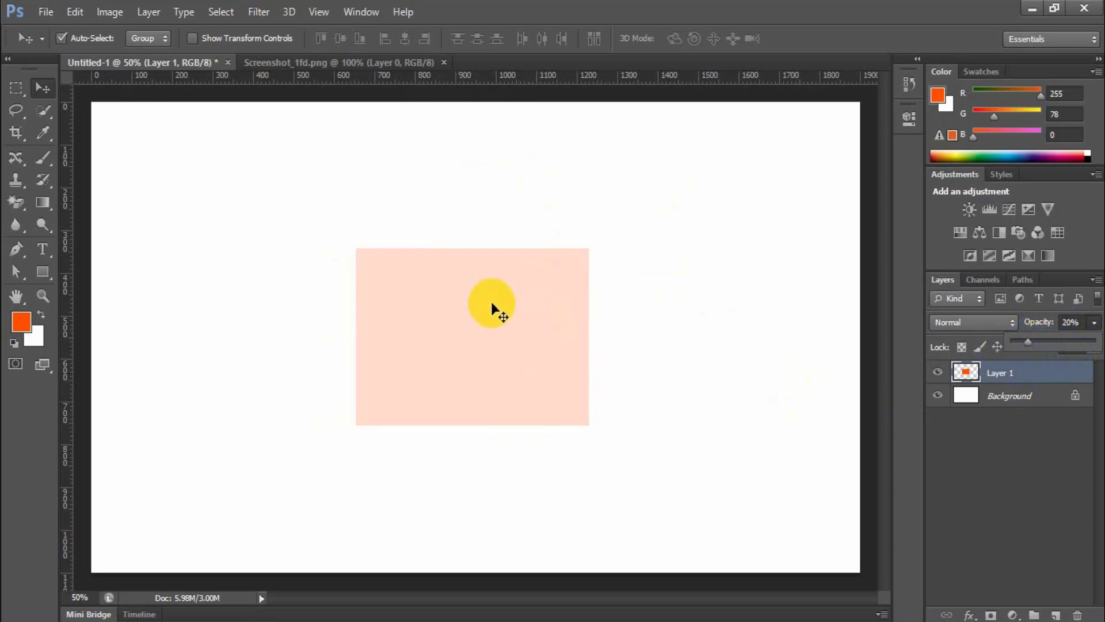
{"action": "left_click_drag", "start_coordinate": [1059, 342], "coordinate": [1094, 342]}
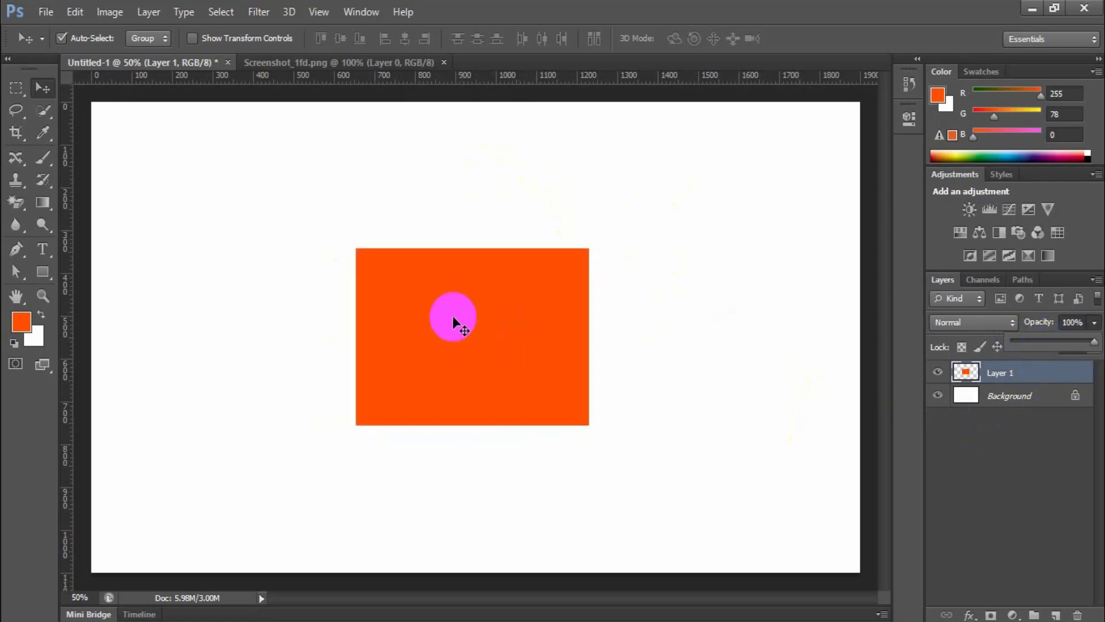
Shift the orange rectangle toward the canvas centre and delete its layer
{"action": "left_click_drag", "start_coordinate": [516, 326], "coordinate": [608, 338]}
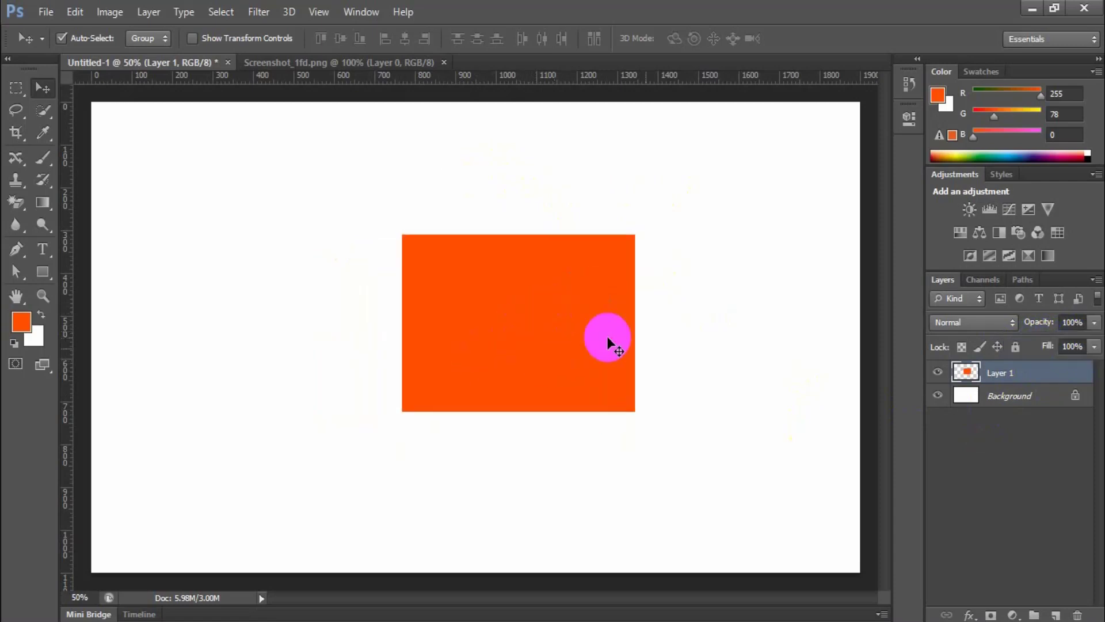
{"action": "key", "text": "Delete"}
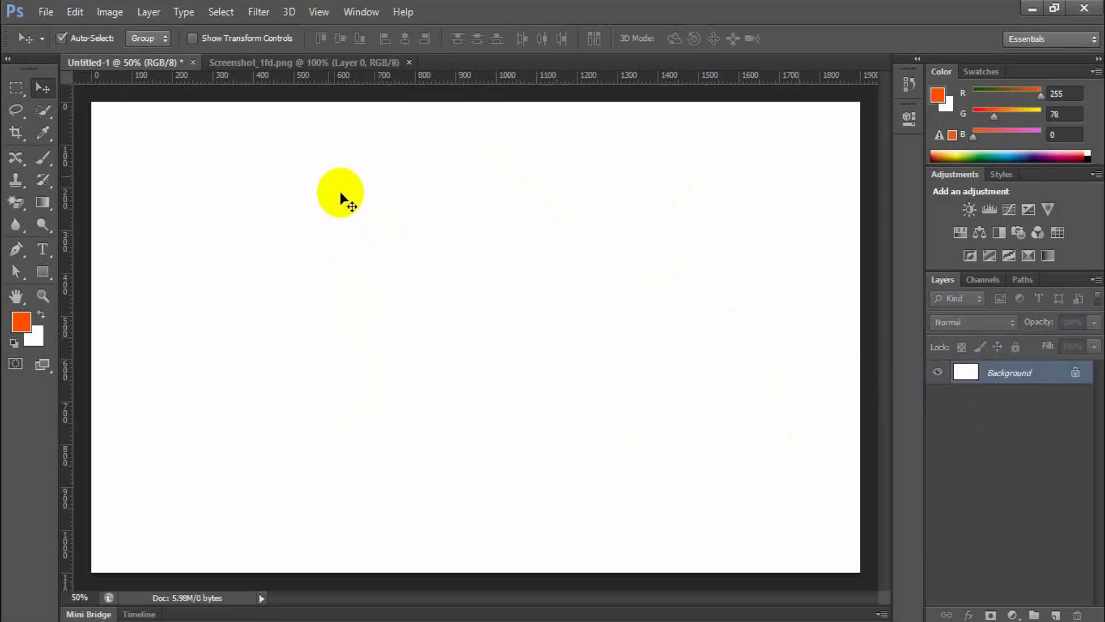
In Screenshot_1fd.png, add a new layer and fill a rectangular marquee selection over the photo's middle with the orange foreground colour
{"action": "left_click", "coordinate": [302, 62]}
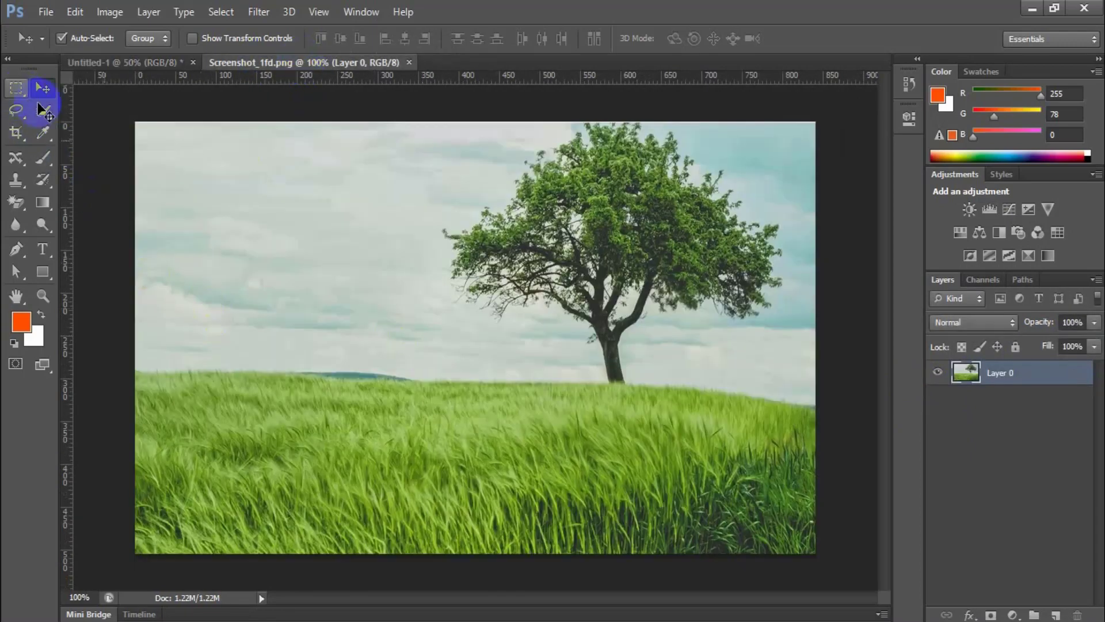
{"action": "left_click", "coordinate": [1055, 615]}
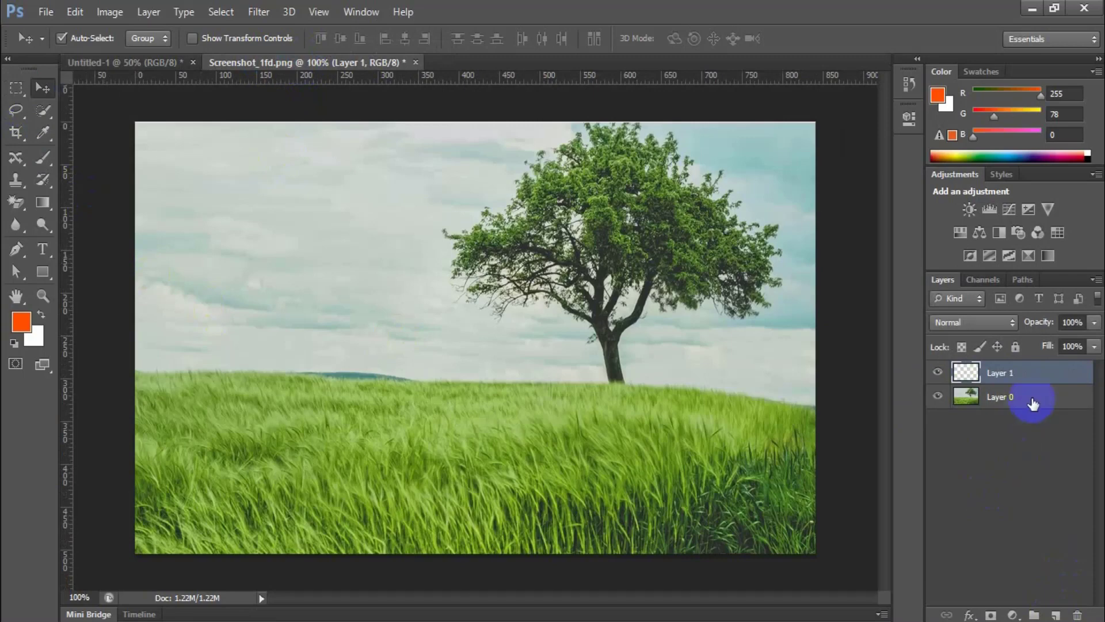
{"action": "left_click", "coordinate": [16, 87]}
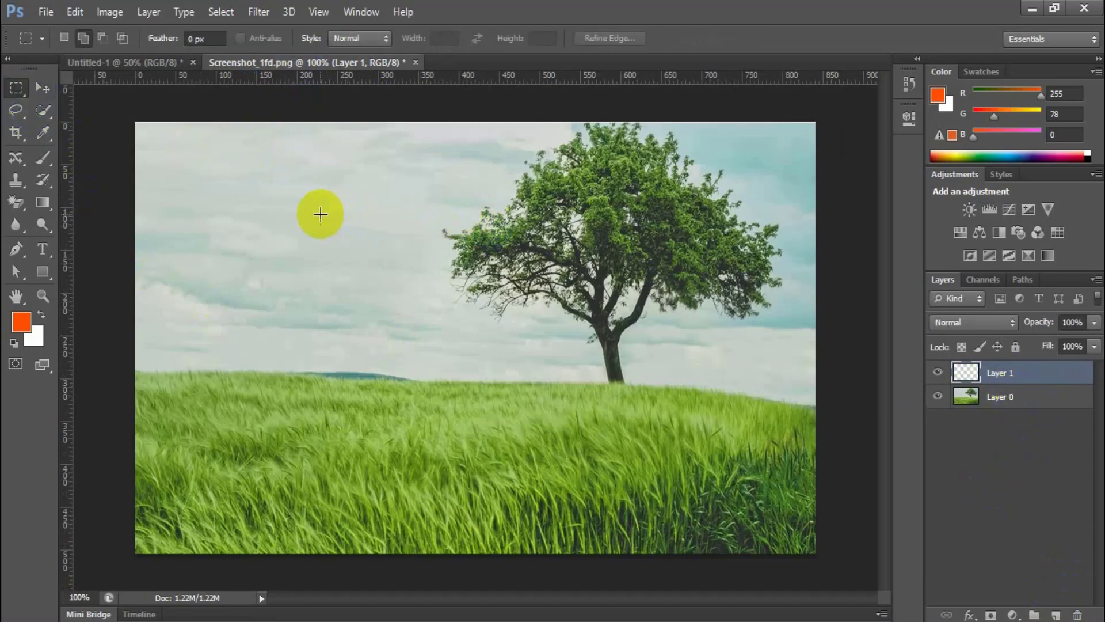
{"action": "left_click_drag", "start_coordinate": [320, 214], "coordinate": [634, 421]}
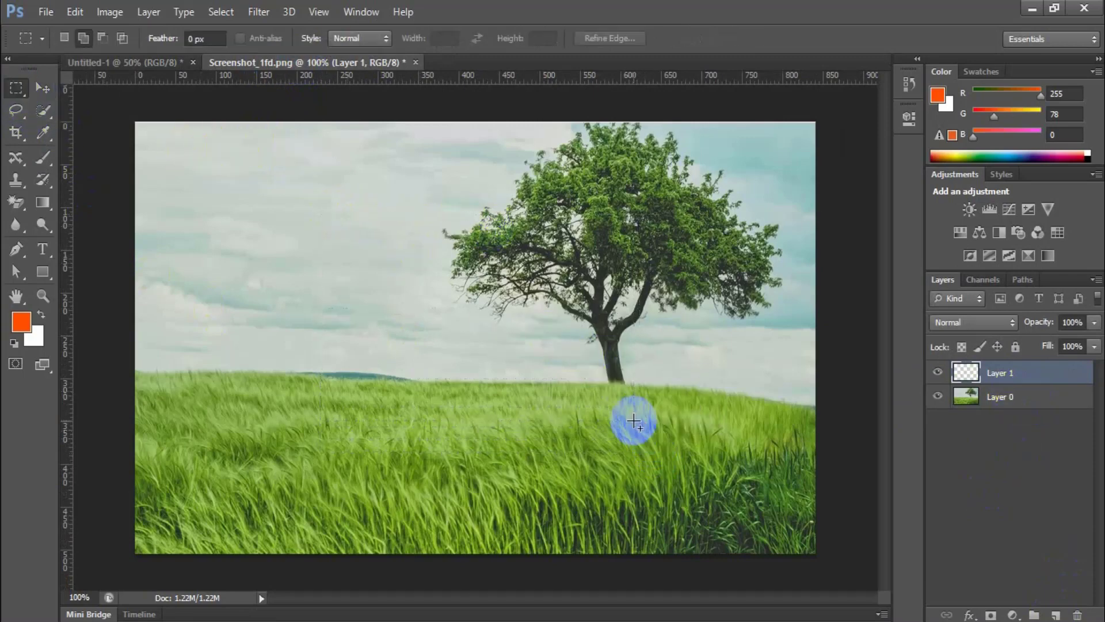
{"action": "key", "text": "alt+BackSpace"}
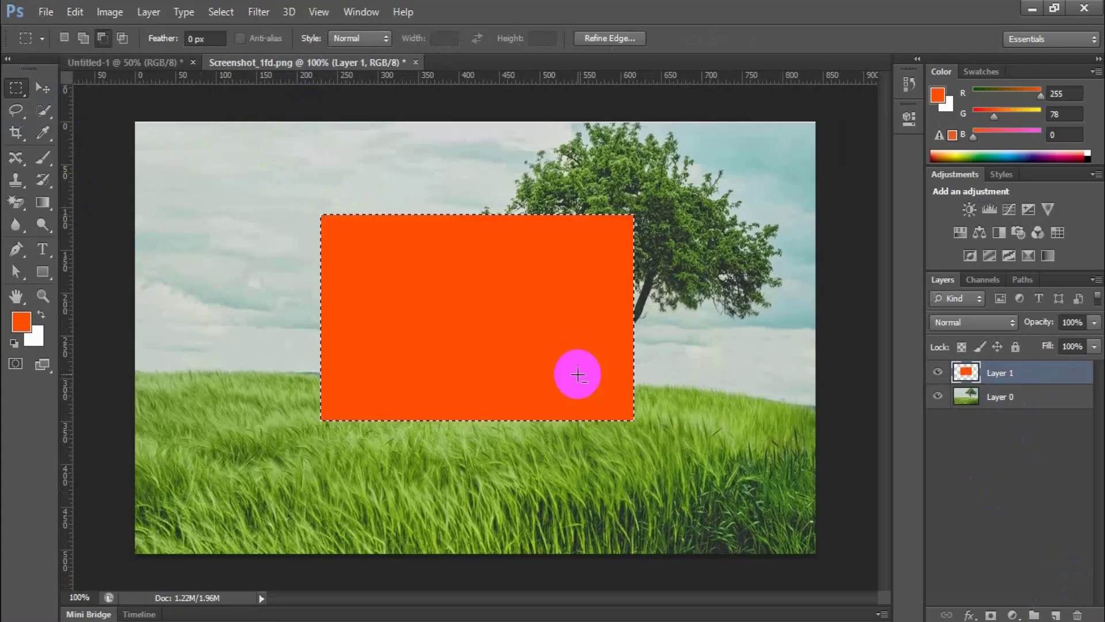
Deselect and reposition the orange rectangle over the photo with the Move tool
{"action": "left_click", "coordinate": [43, 88]}
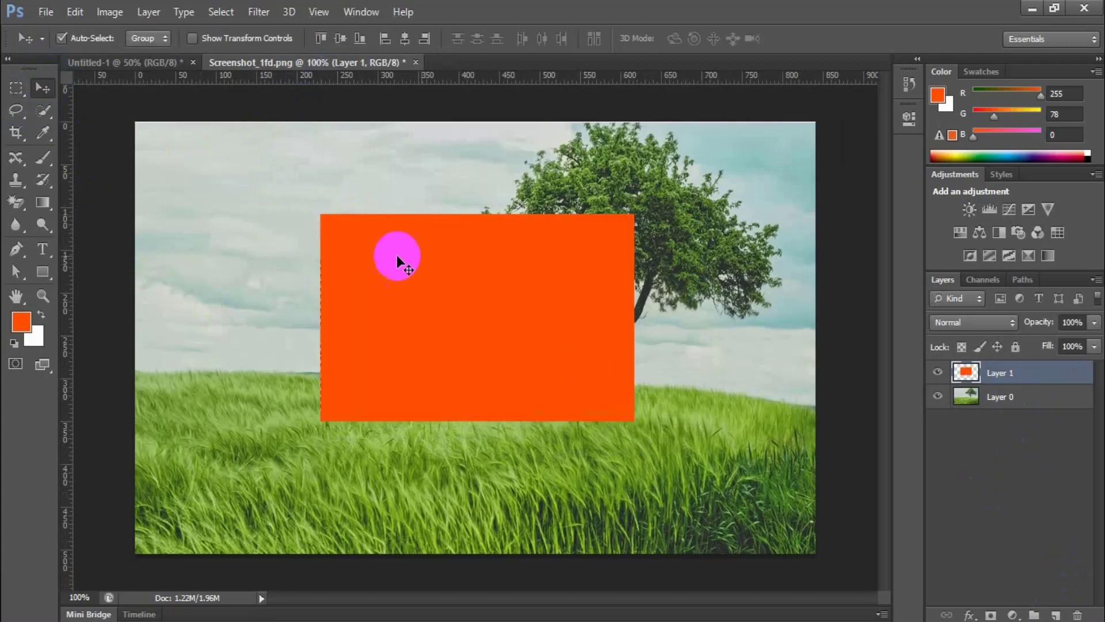
{"action": "mouse_move", "coordinate": [458, 319]}
{"action": "left_mouse_down"}
{"action": "mouse_move", "coordinate": [430, 305]}
{"action": "mouse_move", "coordinate": [476, 313]}
{"action": "left_mouse_up"}
{"action": "left_click_drag", "start_coordinate": [574, 256], "coordinate": [546, 276]}
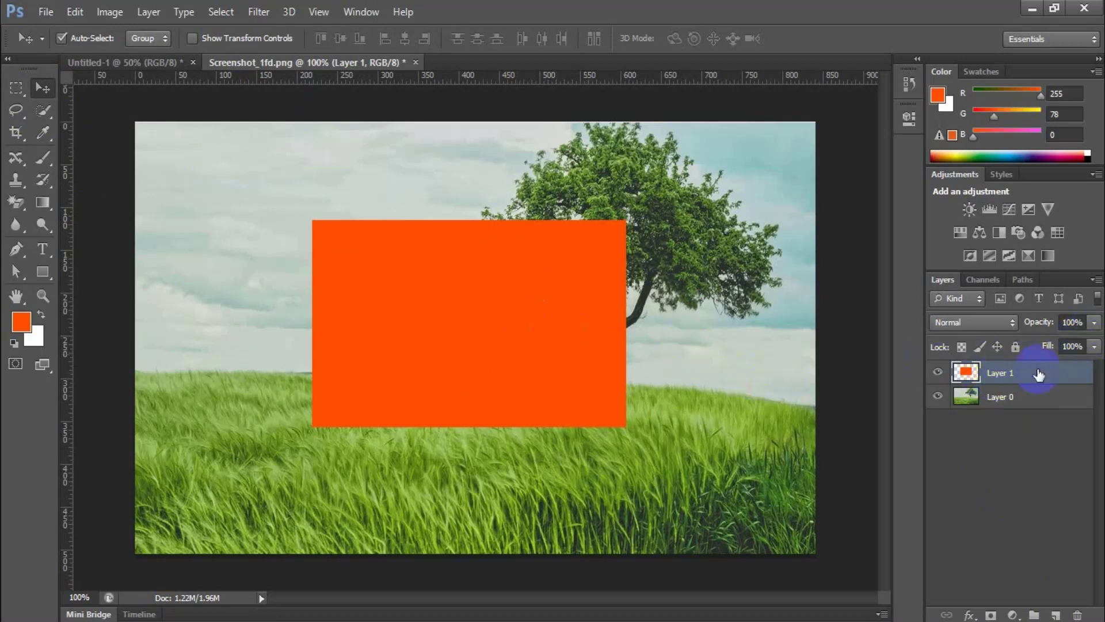
{"action": "mouse_move", "coordinate": [556, 289]}
{"action": "left_mouse_down"}
{"action": "mouse_move", "coordinate": [520, 298]}
{"action": "mouse_move", "coordinate": [538, 321]}
{"action": "mouse_move", "coordinate": [557, 316]}
{"action": "mouse_move", "coordinate": [537, 295]}
{"action": "left_mouse_up"}
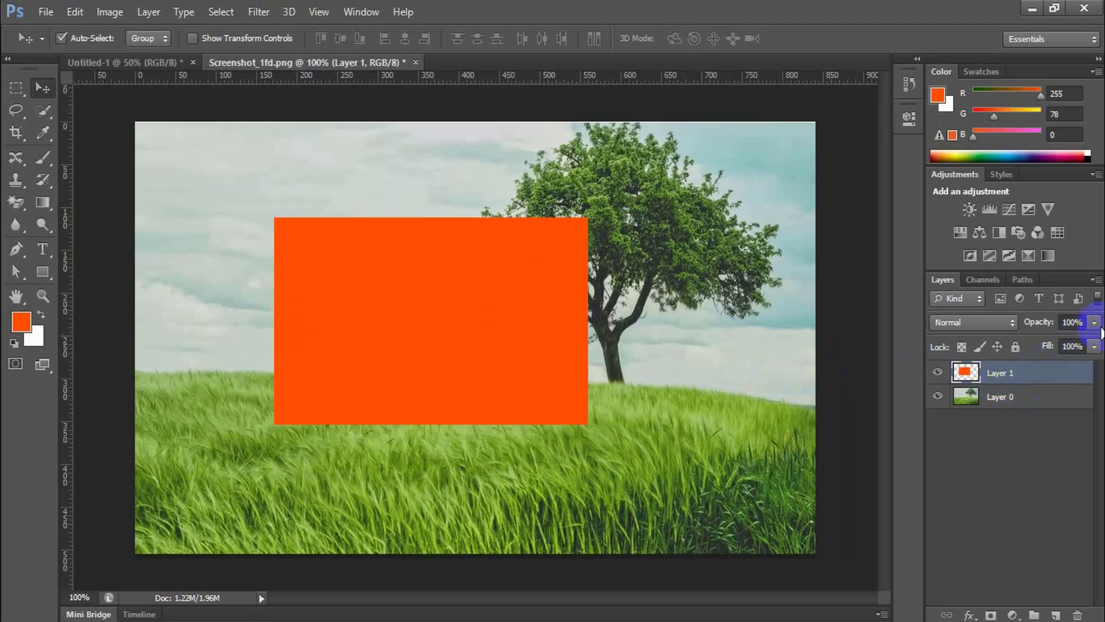
Lower Layer 1's opacity to 33% and restore it to 100%, repositioning the orange rectangle at each setting
{"action": "left_click", "coordinate": [1094, 323]}
{"action": "left_click_drag", "start_coordinate": [1065, 342], "coordinate": [1039, 342]}
{"action": "left_click_drag", "start_coordinate": [509, 334], "coordinate": [537, 330]}
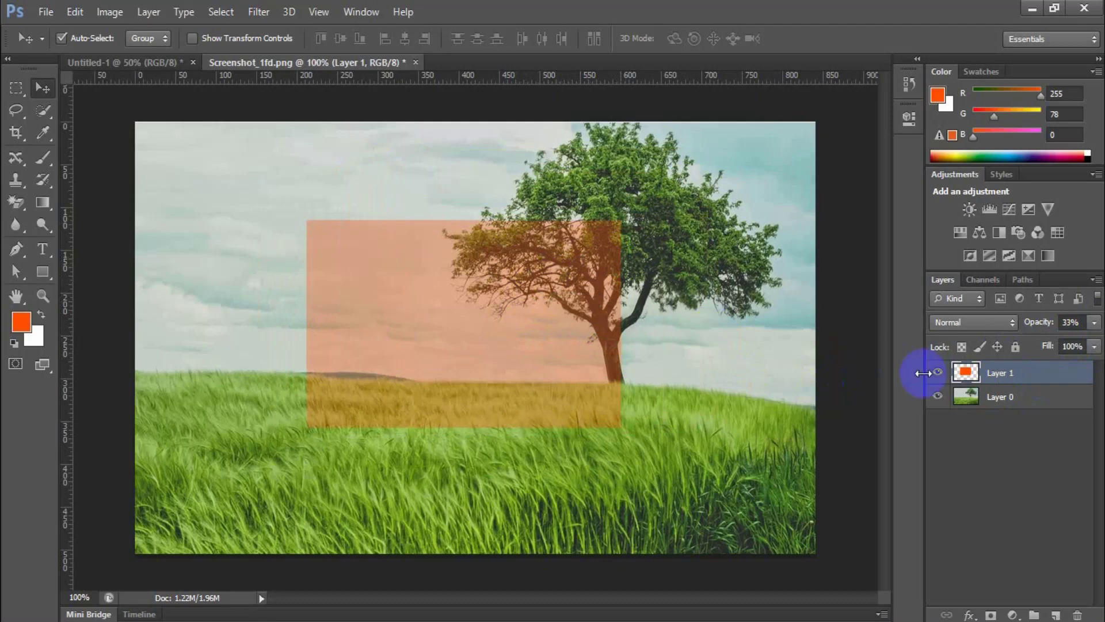
{"action": "left_click_drag", "start_coordinate": [1048, 343], "coordinate": [1099, 342]}
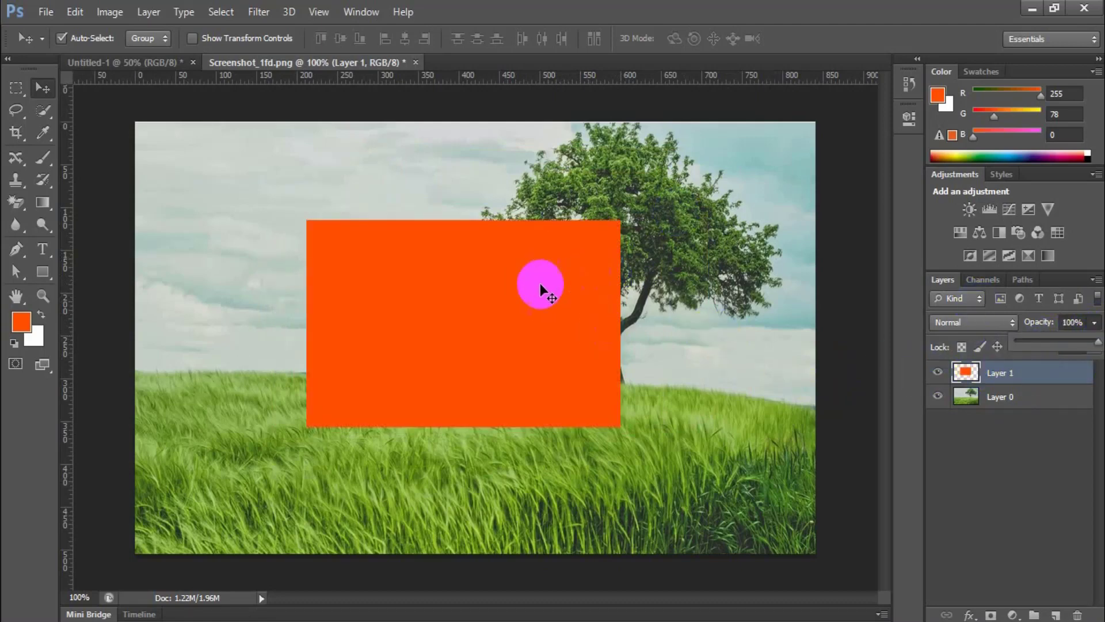
{"action": "mouse_move", "coordinate": [553, 315]}
{"action": "left_mouse_down"}
{"action": "mouse_move", "coordinate": [597, 264]}
{"action": "mouse_move", "coordinate": [559, 301]}
{"action": "left_mouse_up"}
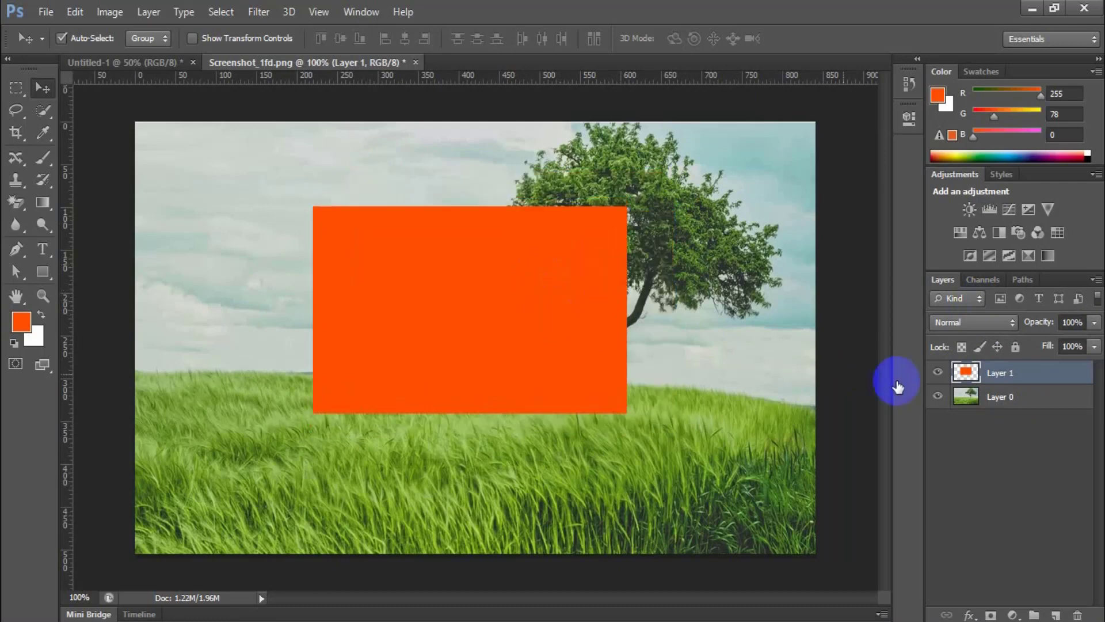
Lower Layer 1's opacity to 0% and shift the orange rectangle slightly down
{"action": "left_click", "coordinate": [1095, 325]}
{"action": "left_click_drag", "start_coordinate": [1038, 344], "coordinate": [966, 335]}
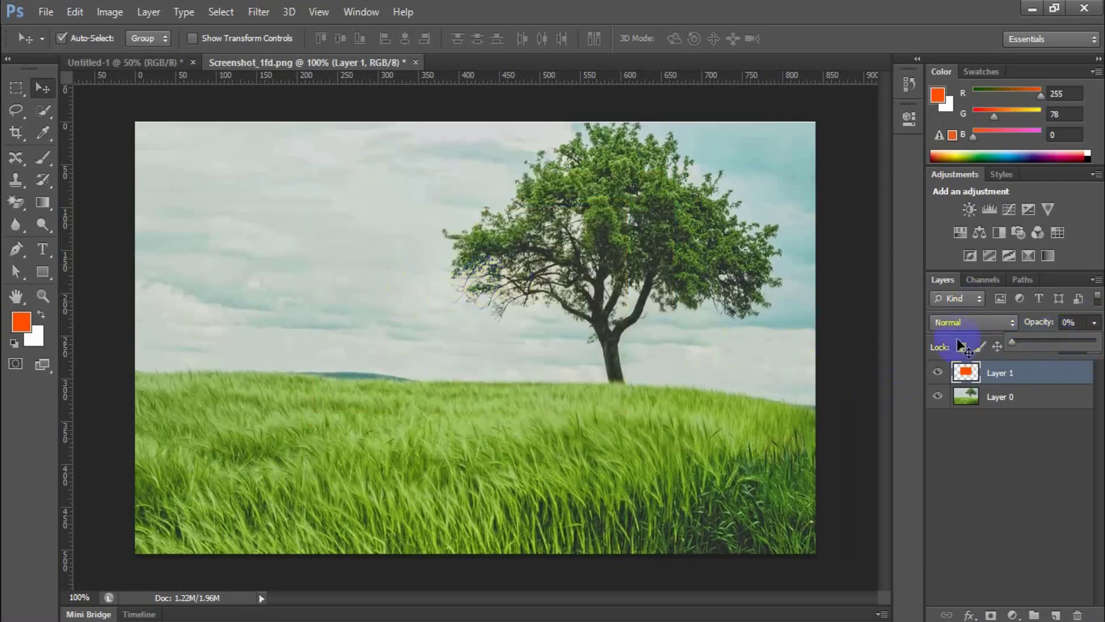
{"action": "left_click_drag", "start_coordinate": [479, 295], "coordinate": [466, 321]}
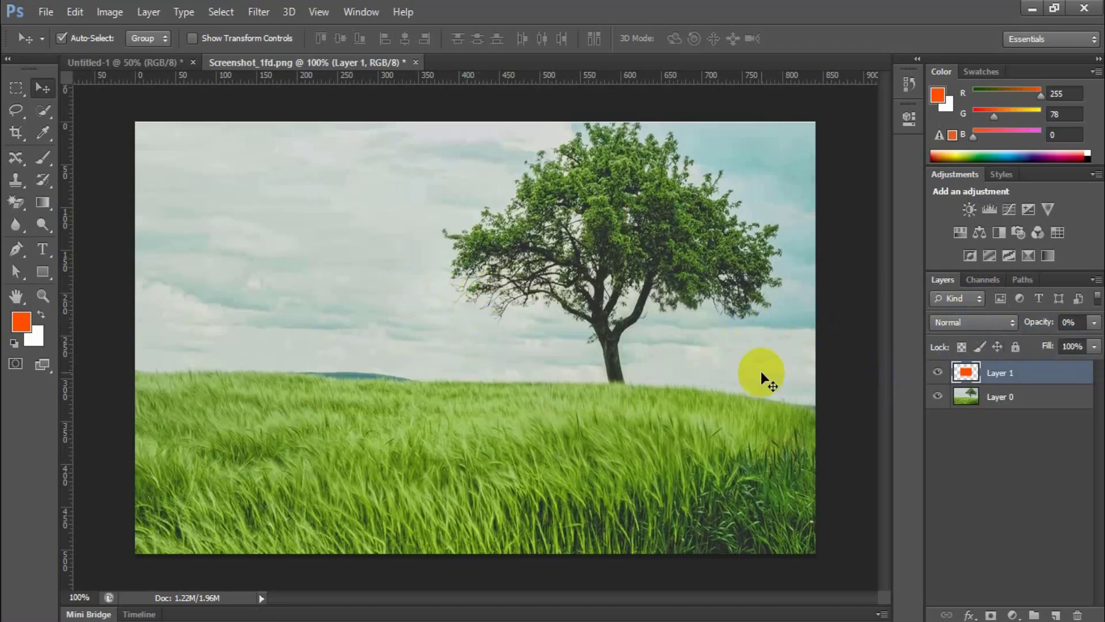
Raise Layer 1's opacity to 99%
{"action": "left_click", "coordinate": [1095, 323]}
{"action": "left_click_drag", "start_coordinate": [1059, 350], "coordinate": [1096, 344]}
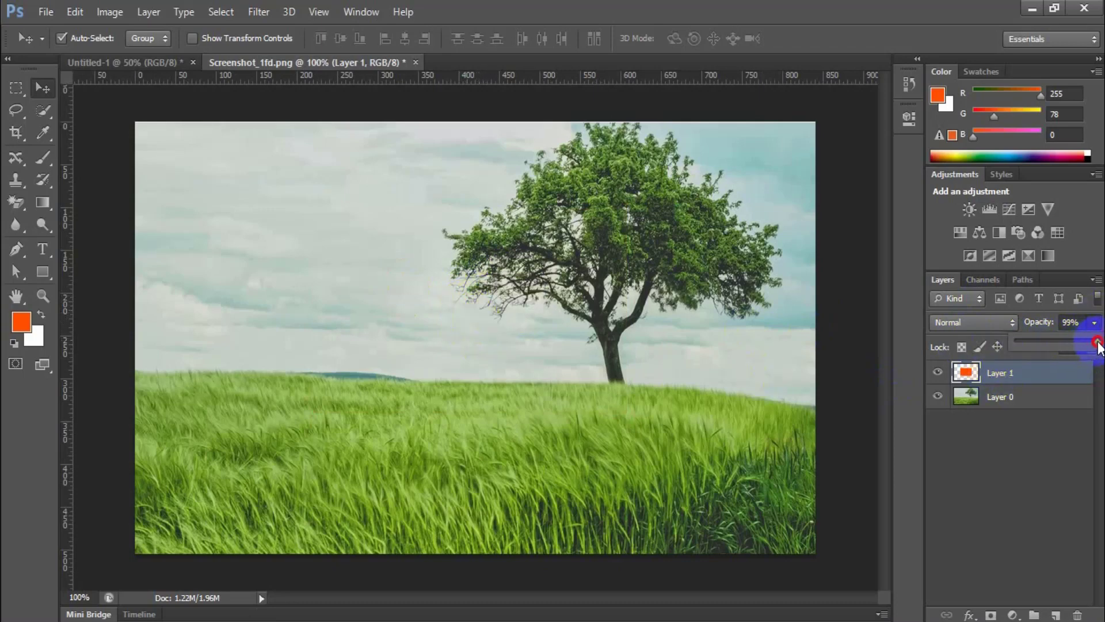
{"action": "left_click", "coordinate": [1053, 444]}
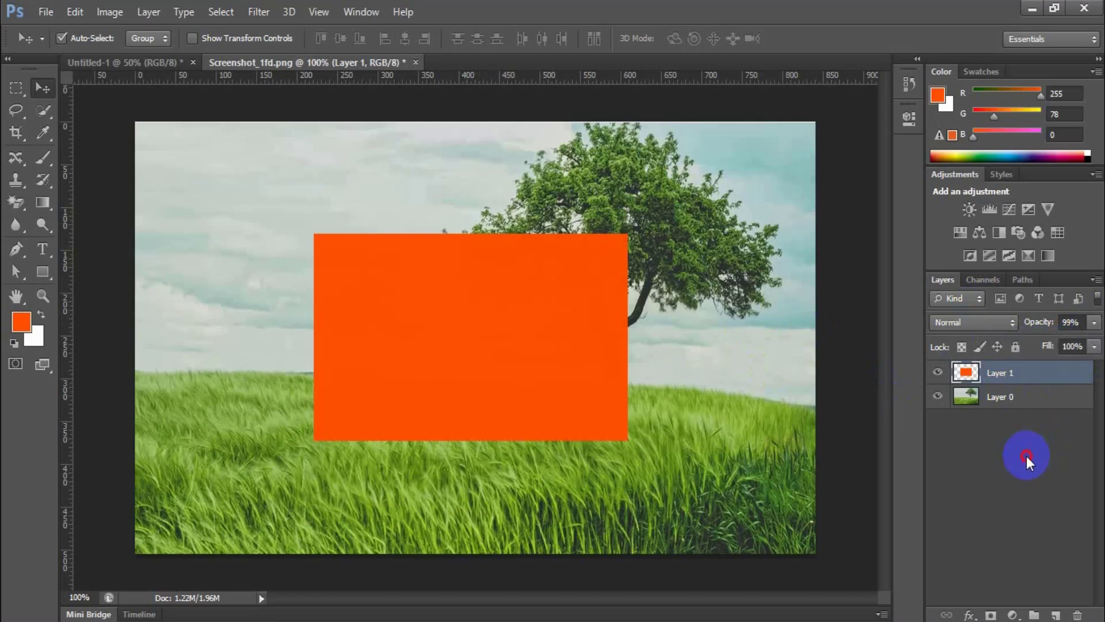
{"action": "left_click", "coordinate": [1025, 452]}
Shift the orange rectangle slightly to the left and toggle Layer 1's visibility off and on
{"action": "left_click_drag", "start_coordinate": [510, 357], "coordinate": [484, 359]}
{"action": "left_click", "coordinate": [938, 372]}
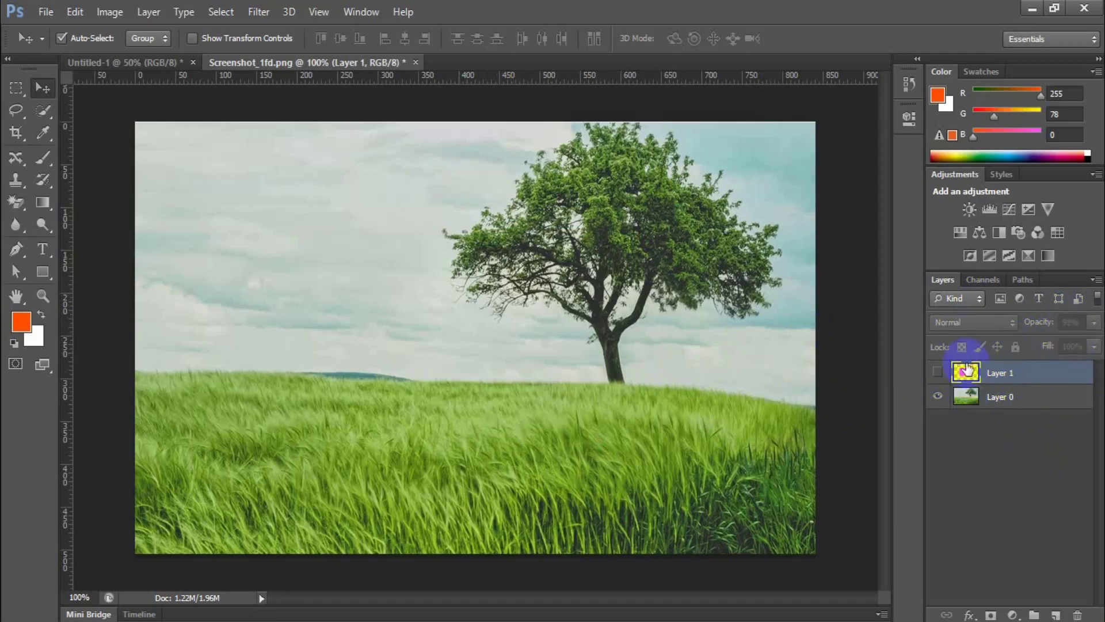
{"action": "left_click", "coordinate": [937, 372]}
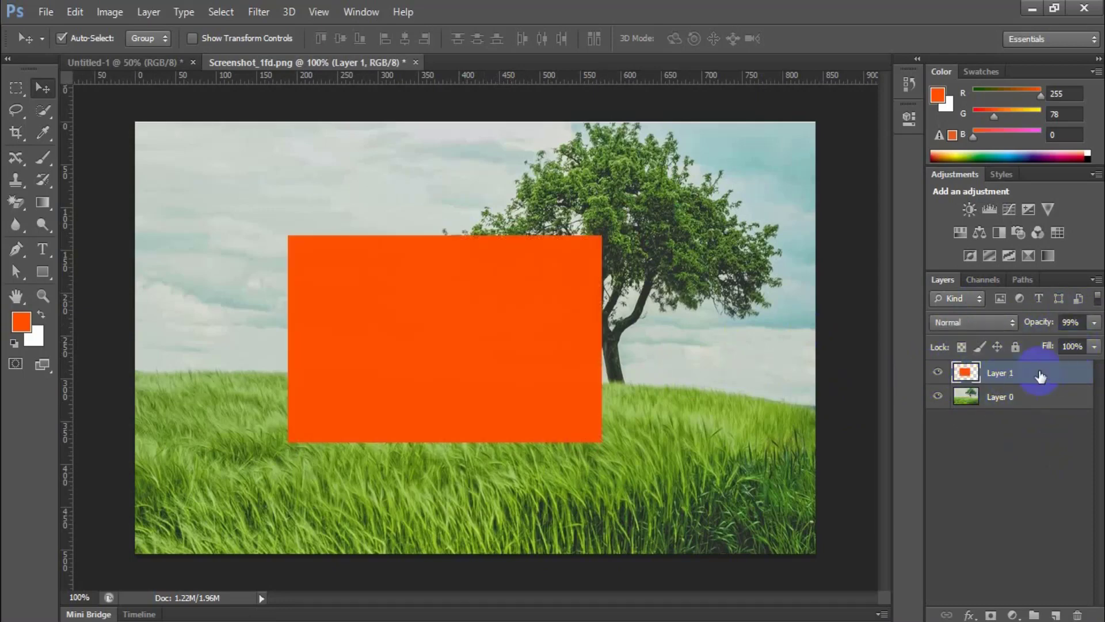
Reselect Layer 1, set its opacity to 100%, and nudge the orange rectangle slightly
{"action": "left_click", "coordinate": [1018, 431]}
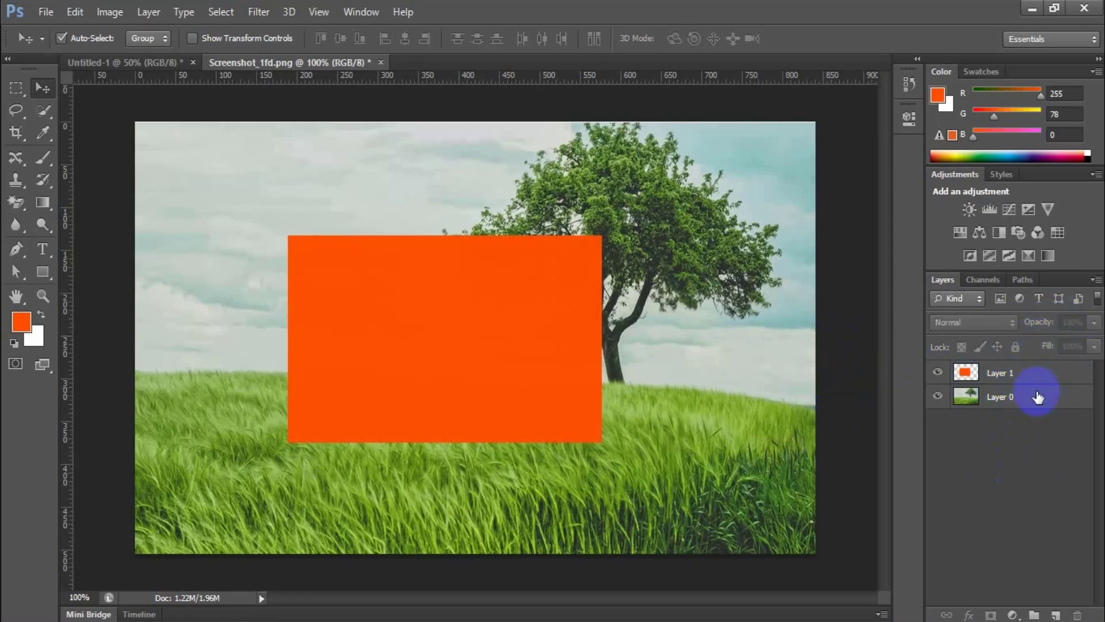
{"action": "left_click", "coordinate": [1045, 373]}
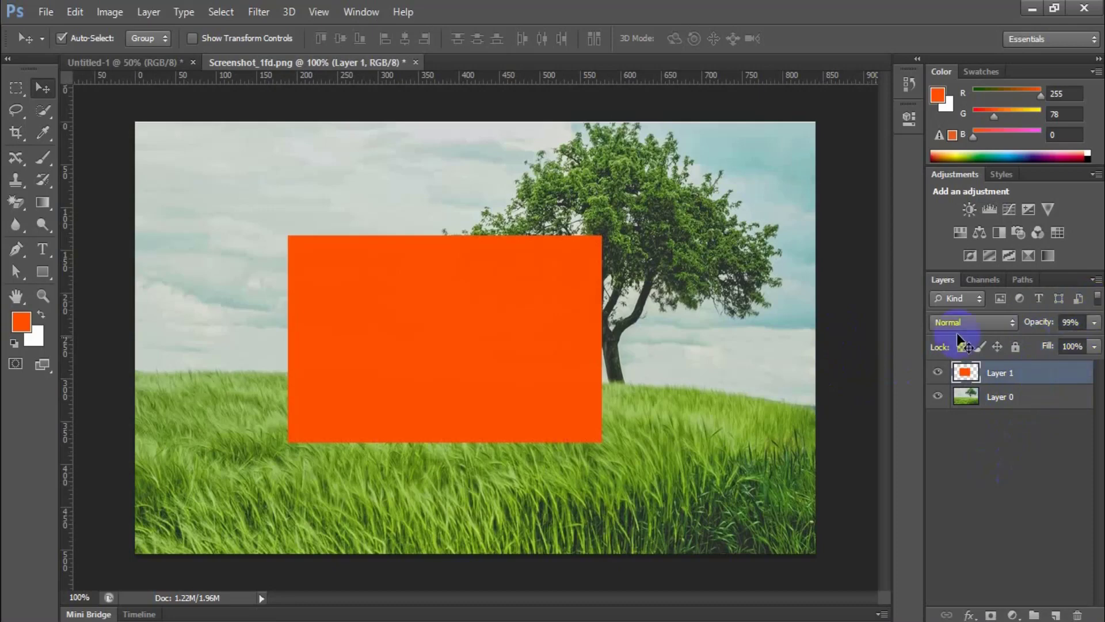
{"action": "mouse_move", "coordinate": [479, 340]}
{"action": "left_mouse_down"}
{"action": "mouse_move", "coordinate": [474, 376]}
{"action": "mouse_move", "coordinate": [478, 340]}
{"action": "left_mouse_up"}
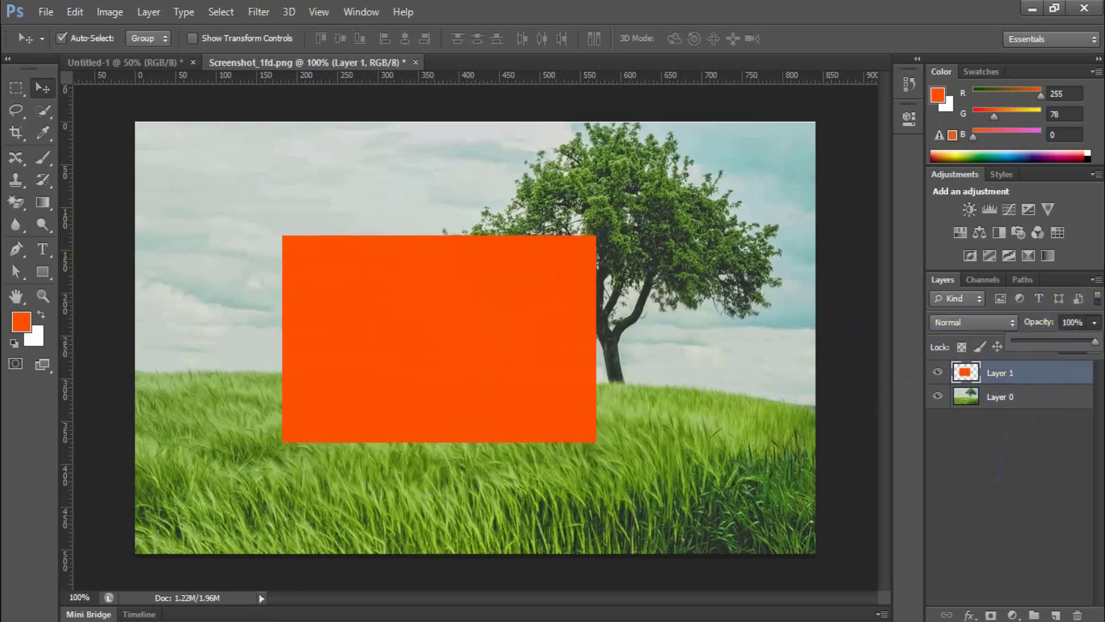
{"action": "left_click", "coordinate": [1016, 437]}
{"action": "mouse_move", "coordinate": [532, 340]}
{"action": "left_mouse_down"}
{"action": "mouse_move", "coordinate": [579, 370]}
{"action": "mouse_move", "coordinate": [540, 349]}
{"action": "left_mouse_up"}
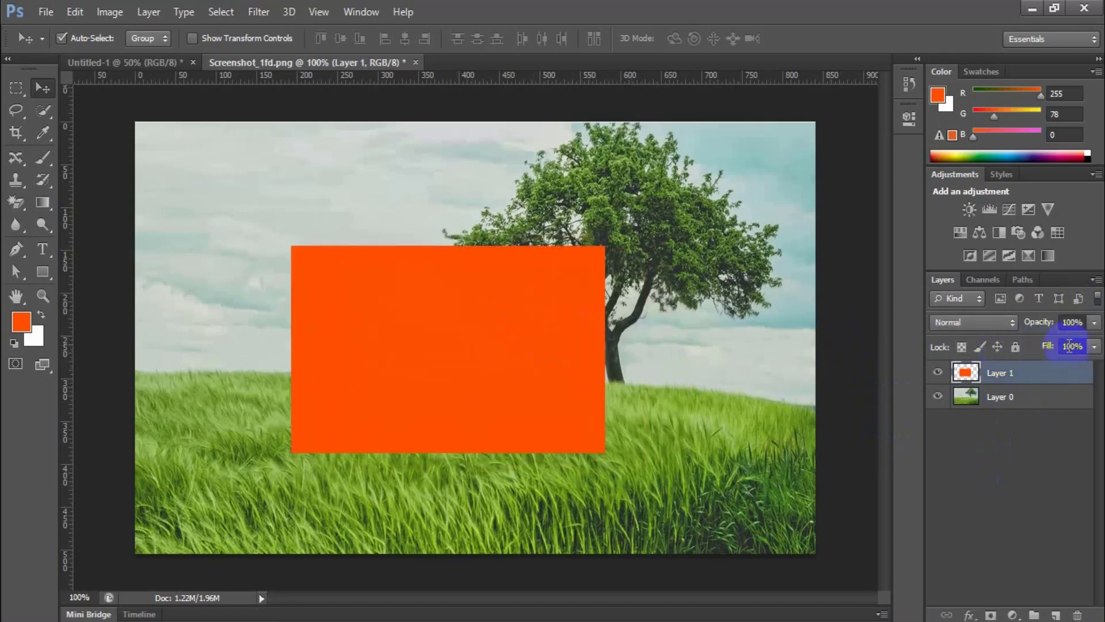
Lower Layer 1's fill to 20% and restore it to 100%
{"action": "left_click", "coordinate": [1095, 347]}
{"action": "left_click_drag", "start_coordinate": [1096, 353], "coordinate": [1028, 367]}
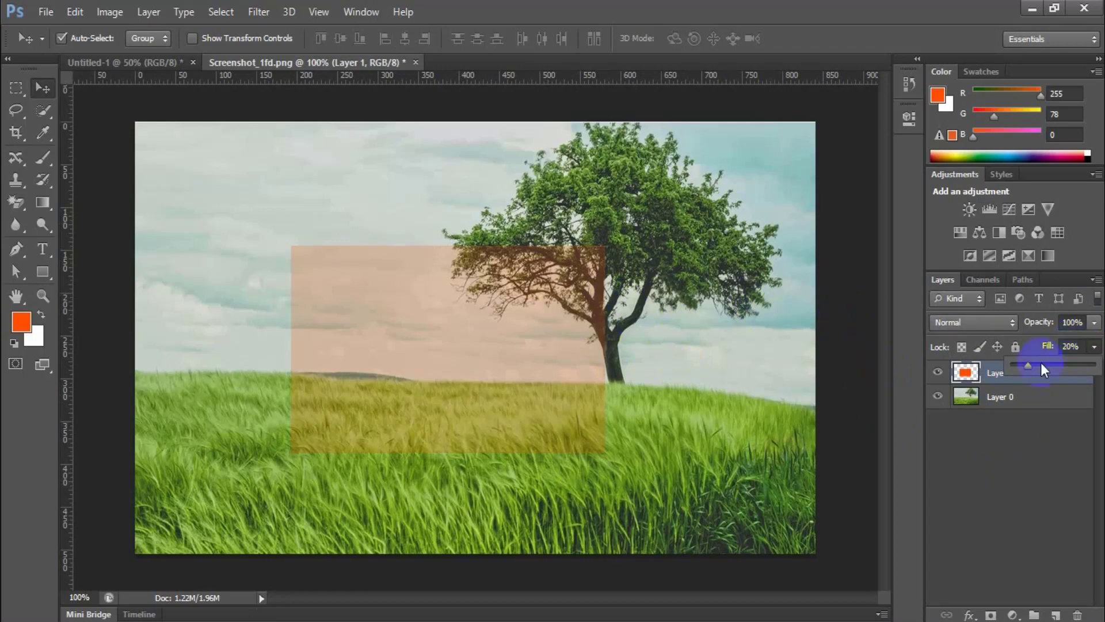
{"action": "left_click_drag", "start_coordinate": [1027, 369], "coordinate": [1094, 367]}
Move the orange rectangle to the left side of the photo
{"action": "left_click_drag", "start_coordinate": [511, 366], "coordinate": [328, 387]}
{"action": "left_click", "coordinate": [596, 426]}
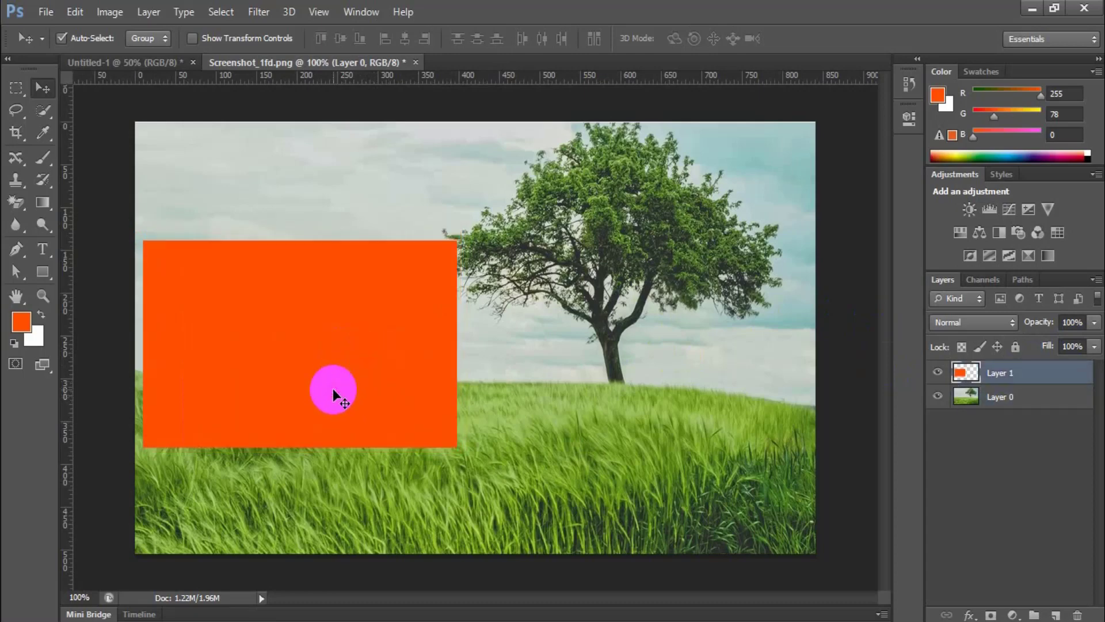
Draw a rectangle shape of about 344 × 265 px over the tree with the Rectangle tool
{"action": "left_click", "coordinate": [17, 87]}
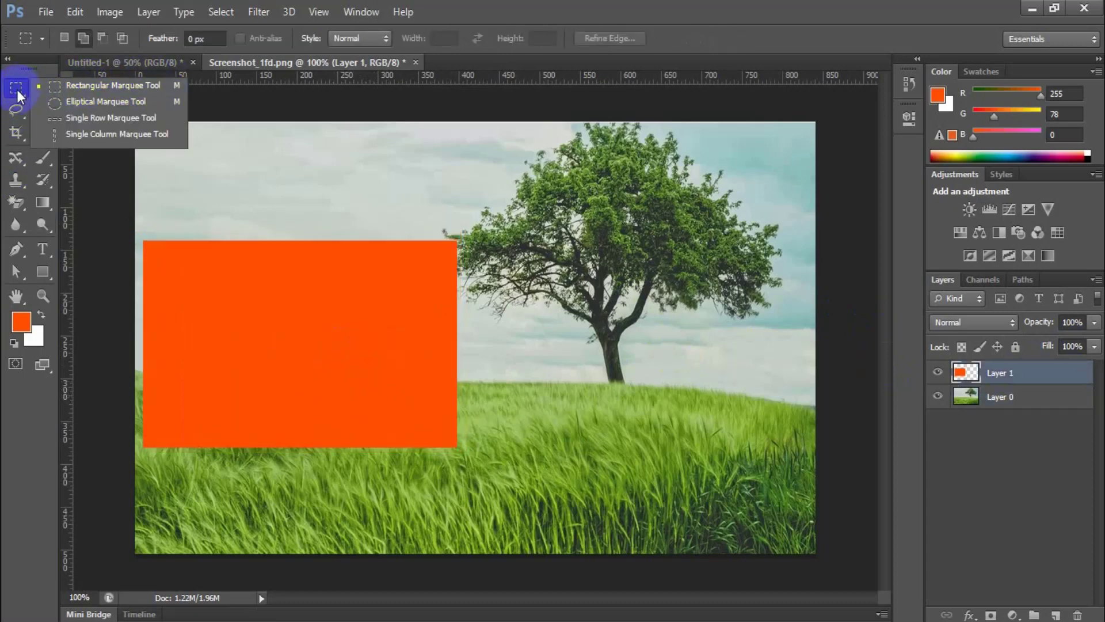
{"action": "left_click", "coordinate": [39, 272]}
{"action": "left_click_drag", "start_coordinate": [38, 272], "coordinate": [147, 267]}
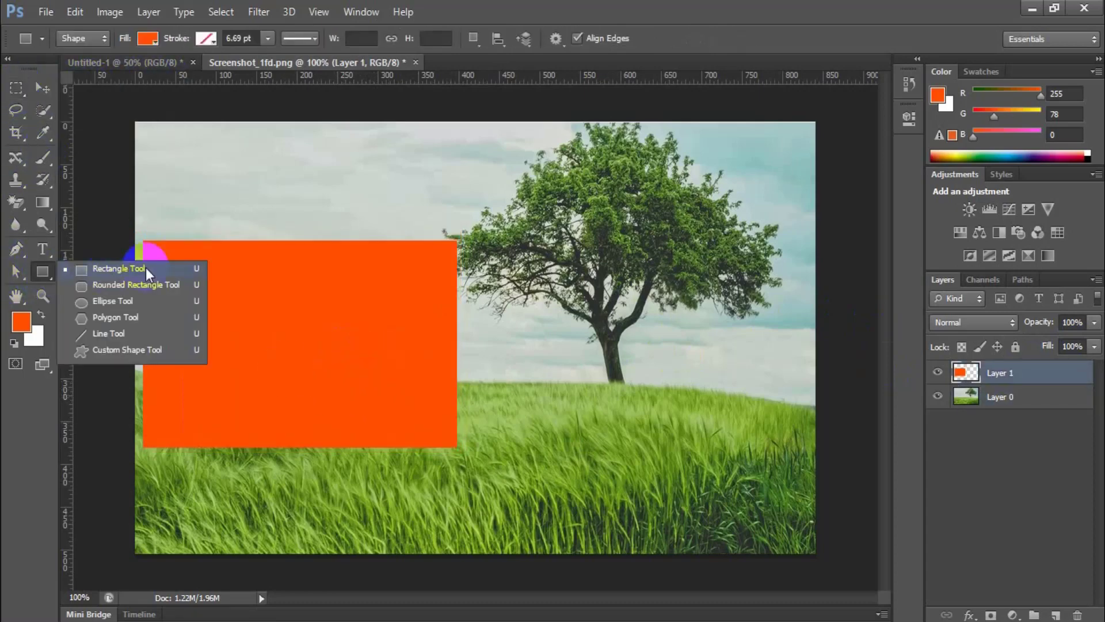
{"action": "left_click", "coordinate": [116, 268]}
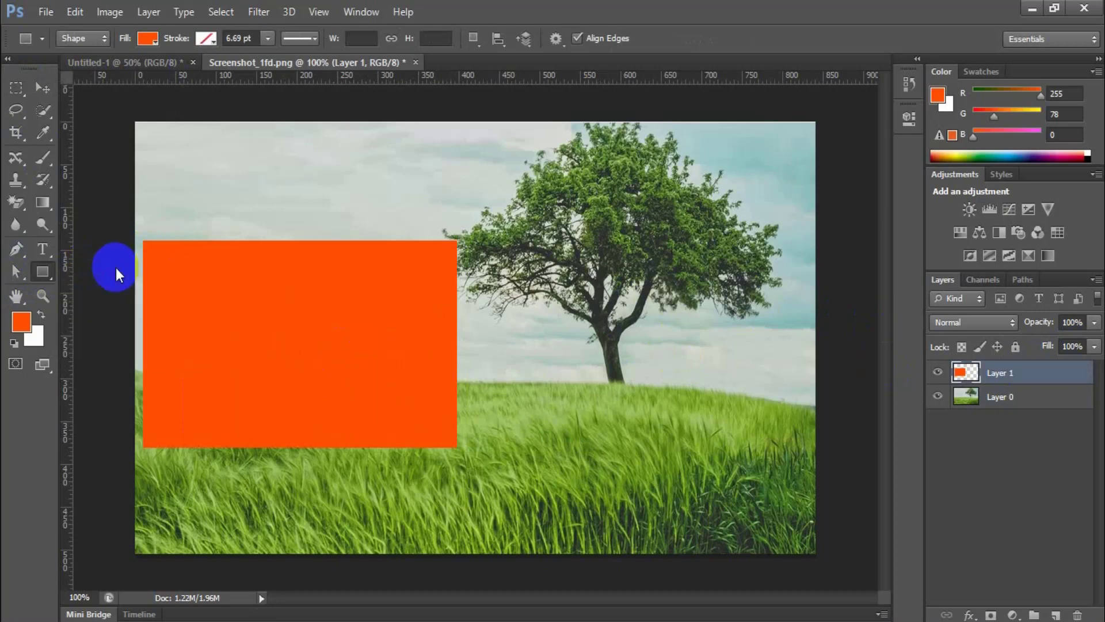
{"action": "left_click_drag", "start_coordinate": [511, 243], "coordinate": [789, 469]}
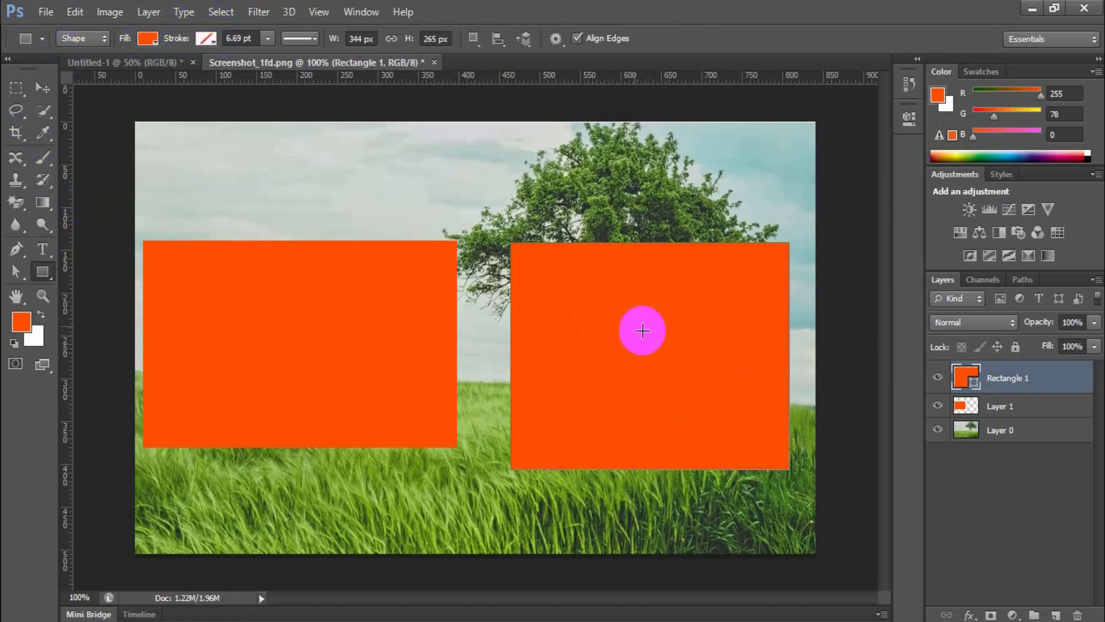
Give the new rectangle shape a solid blue stroke
{"action": "left_click", "coordinate": [205, 39]}
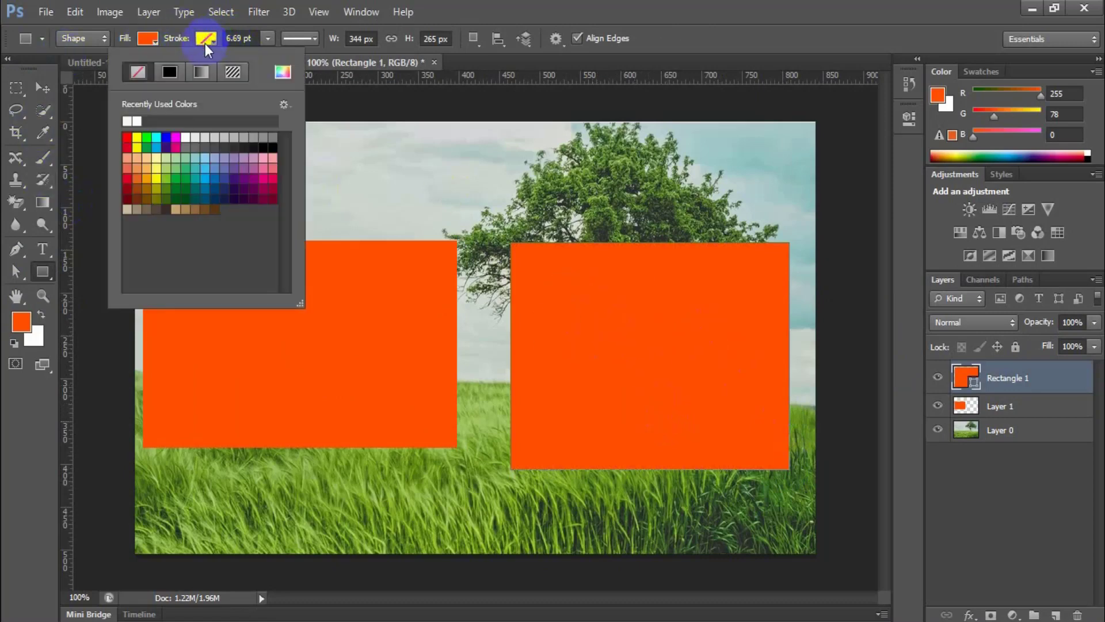
{"action": "left_click", "coordinate": [167, 138]}
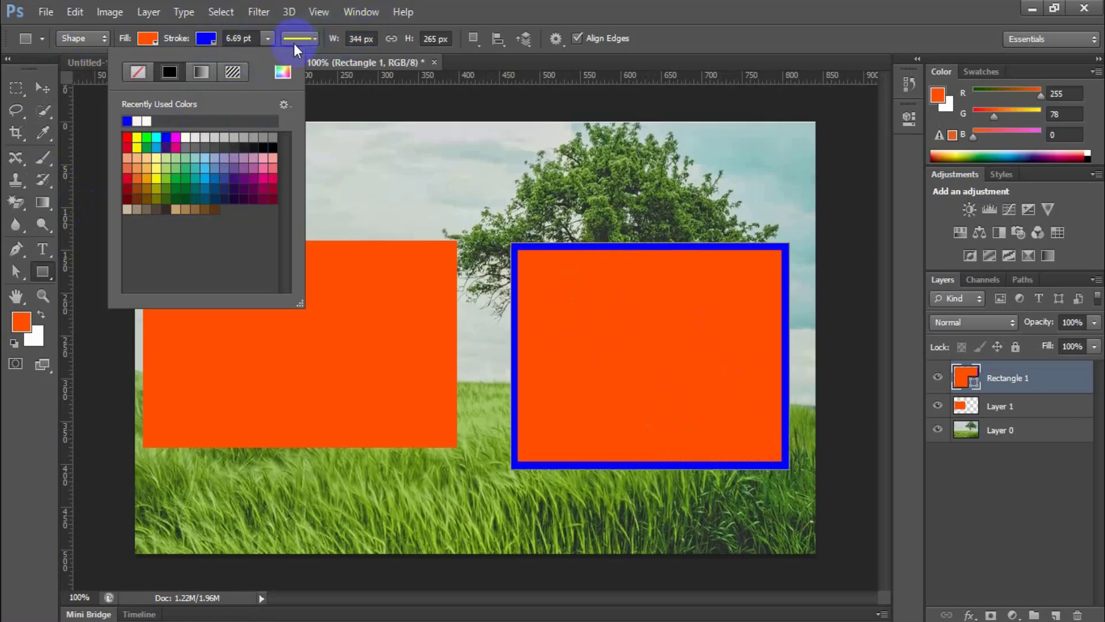
Thicken the rectangle shape's blue stroke to 28.58 pt and switch to the Move tool
{"action": "left_click", "coordinate": [272, 37]}
{"action": "left_click_drag", "start_coordinate": [274, 54], "coordinate": [298, 58]}
{"action": "left_click", "coordinate": [47, 87]}
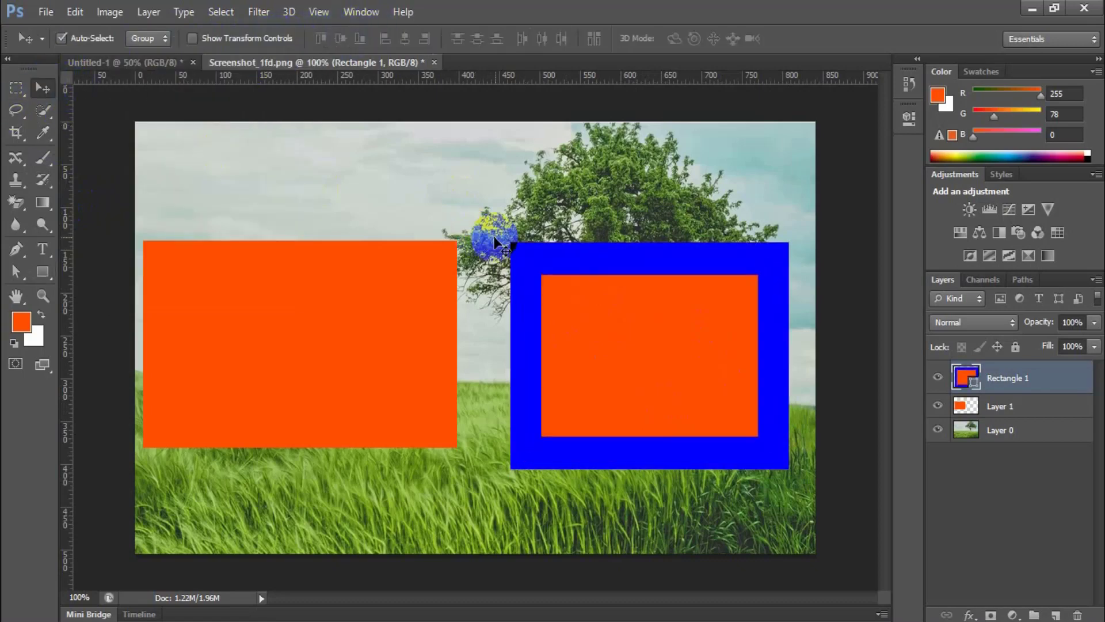
Shift the blue-stroked rectangle slightly up and left, and move the plain orange rectangle closer so their upper edges line up
{"action": "left_click_drag", "start_coordinate": [558, 254], "coordinate": [540, 241]}
{"action": "left_click", "coordinate": [363, 295]}
{"action": "mouse_move", "coordinate": [363, 295]}
{"action": "left_mouse_down"}
{"action": "mouse_move", "coordinate": [371, 330]}
{"action": "mouse_move", "coordinate": [371, 291]}
{"action": "left_mouse_up"}
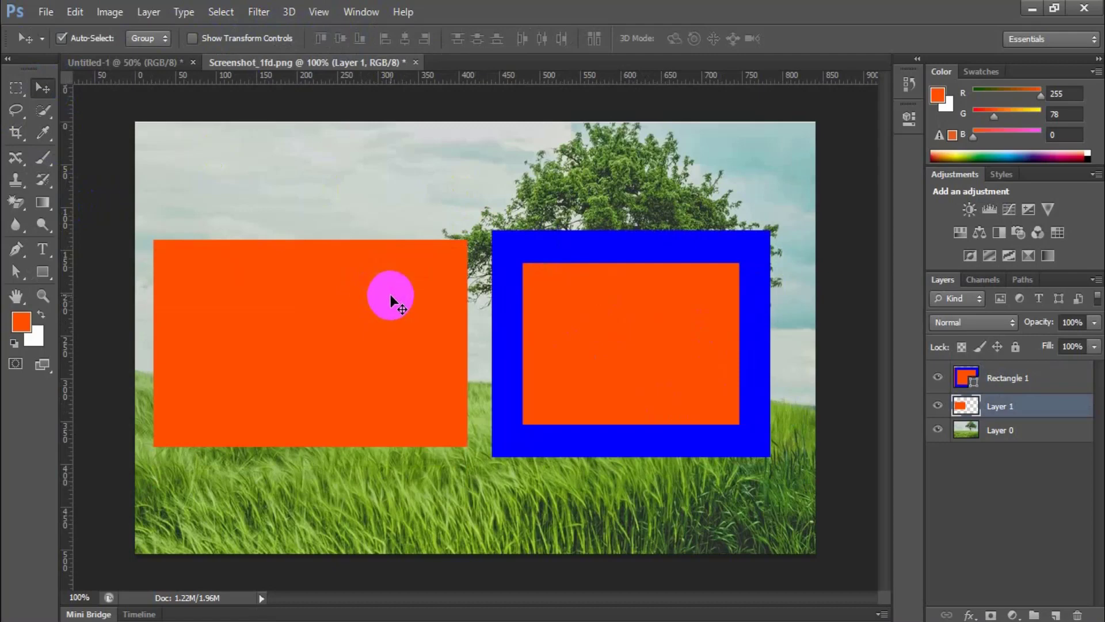
{"action": "mouse_move", "coordinate": [340, 345]}
{"action": "left_mouse_down"}
{"action": "mouse_move", "coordinate": [344, 355]}
{"action": "mouse_move", "coordinate": [345, 346]}
{"action": "left_mouse_up"}
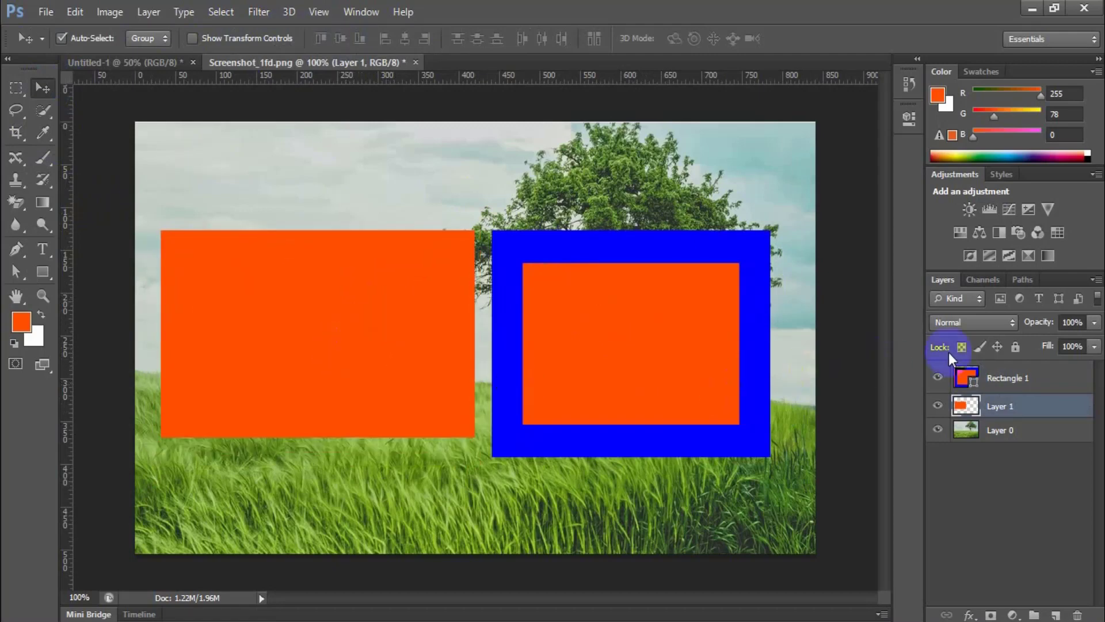
Lower Layer 1's opacity to 43% and restore it to 100%
{"action": "left_click", "coordinate": [1095, 322]}
{"action": "left_click", "coordinate": [1045, 341]}
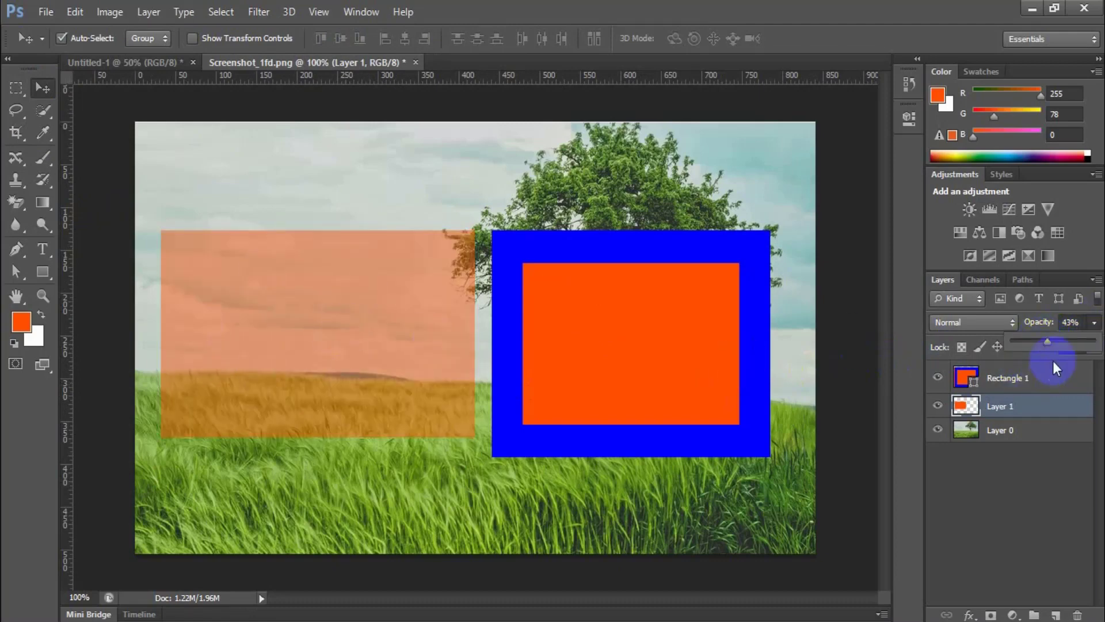
{"action": "left_click", "coordinate": [630, 358]}
Lower the Rectangle 1 layer's opacity to 29%, restore it to 100% and deselect the layer
{"action": "left_click", "coordinate": [668, 338]}
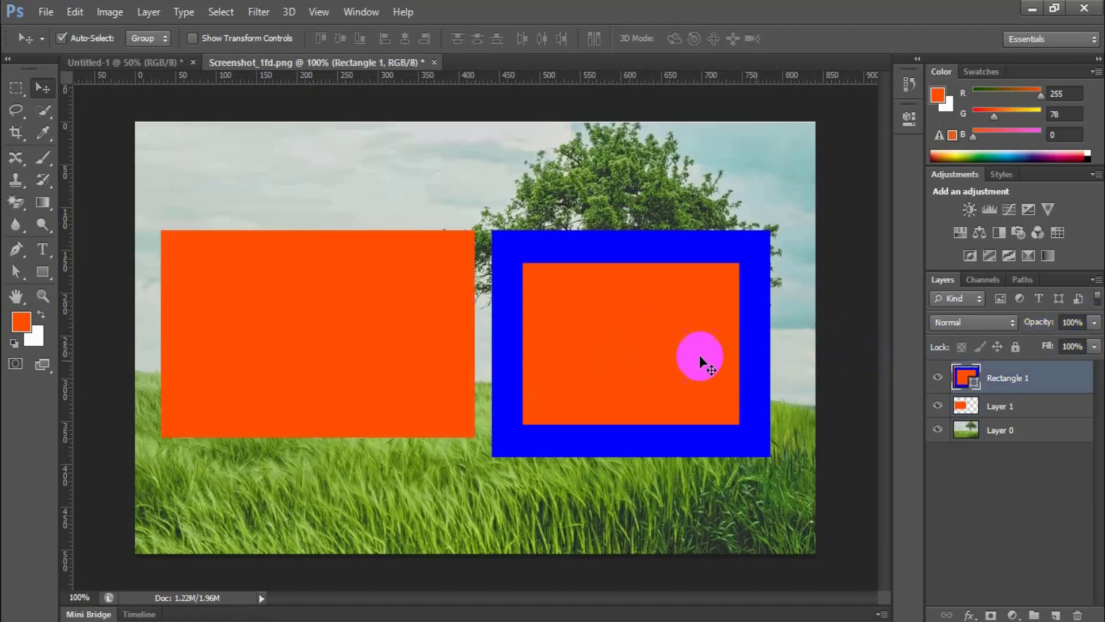
{"action": "left_click", "coordinate": [1093, 323]}
{"action": "left_click_drag", "start_coordinate": [1036, 344], "coordinate": [1035, 344]}
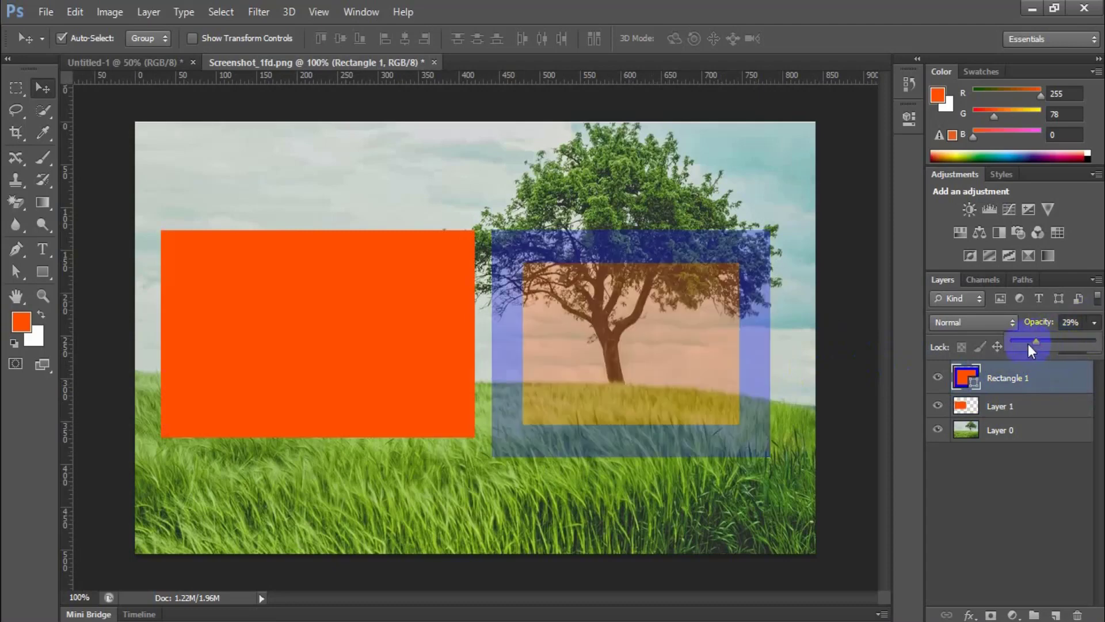
{"action": "key", "text": "Escape"}
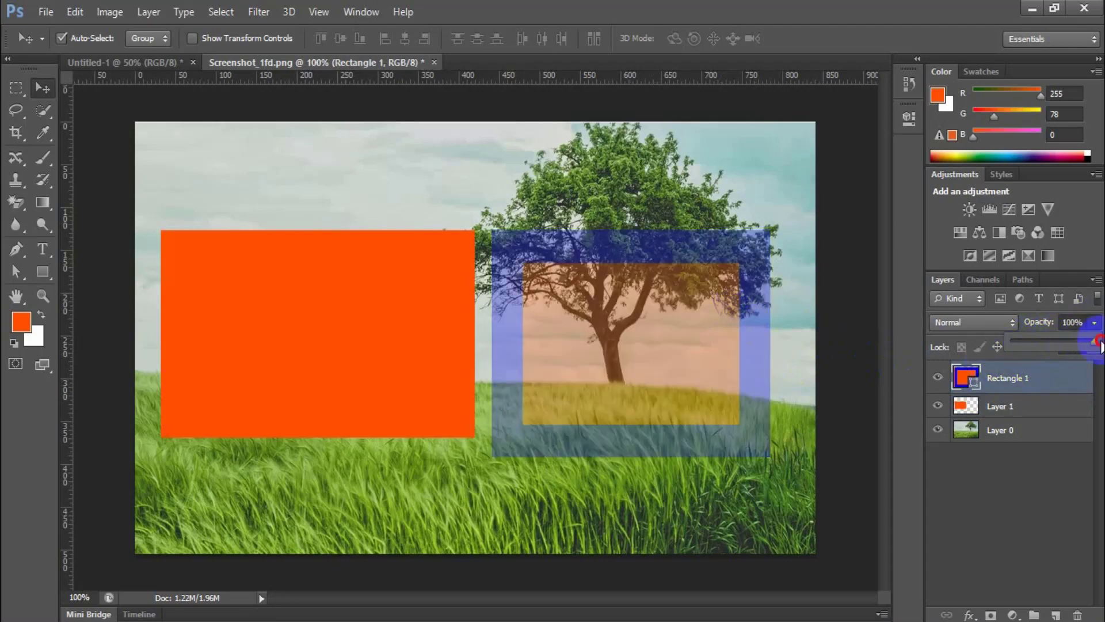
{"action": "left_click", "coordinate": [1003, 478]}
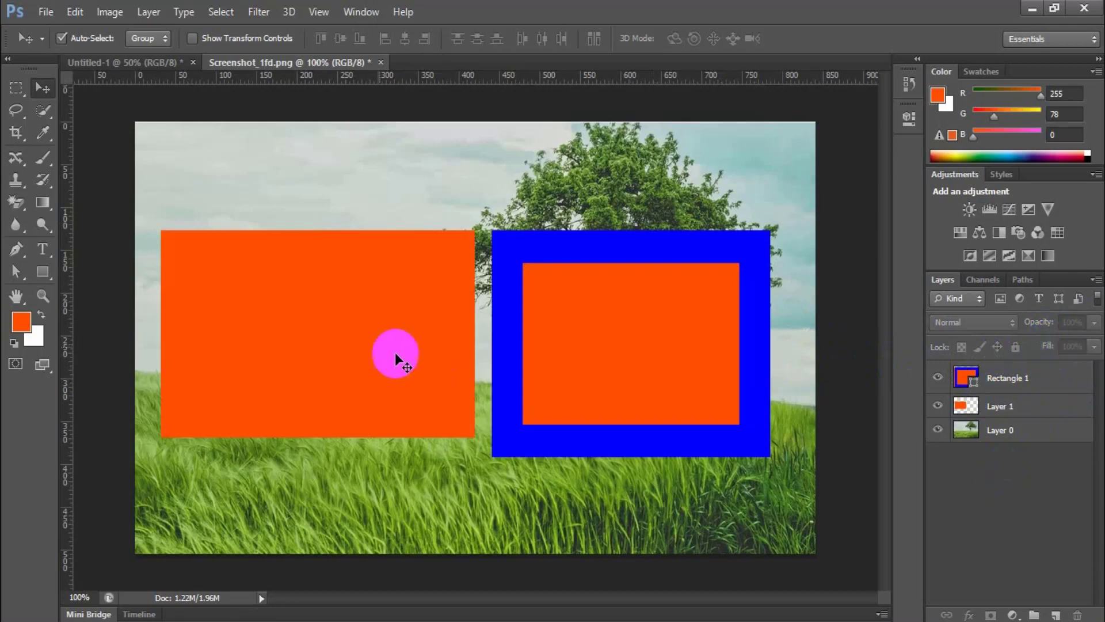
Set Layer 1's fill to 51% and shift its orange rectangle slightly left
{"action": "left_click", "coordinate": [333, 328]}
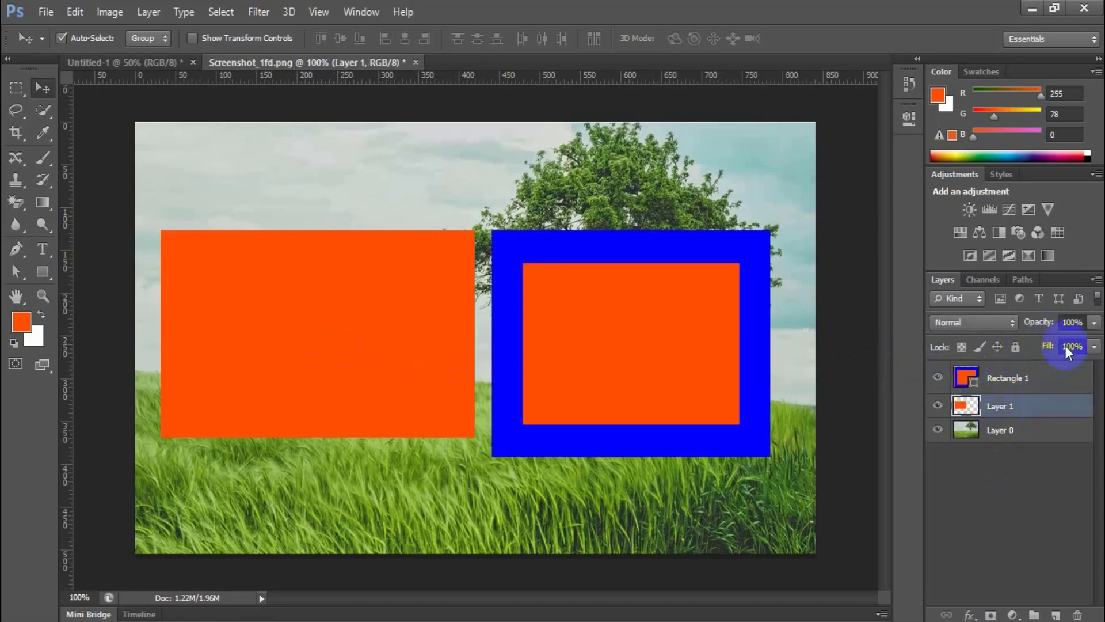
{"action": "left_click", "coordinate": [1092, 346]}
{"action": "left_click_drag", "start_coordinate": [1054, 364], "coordinate": [1054, 365]}
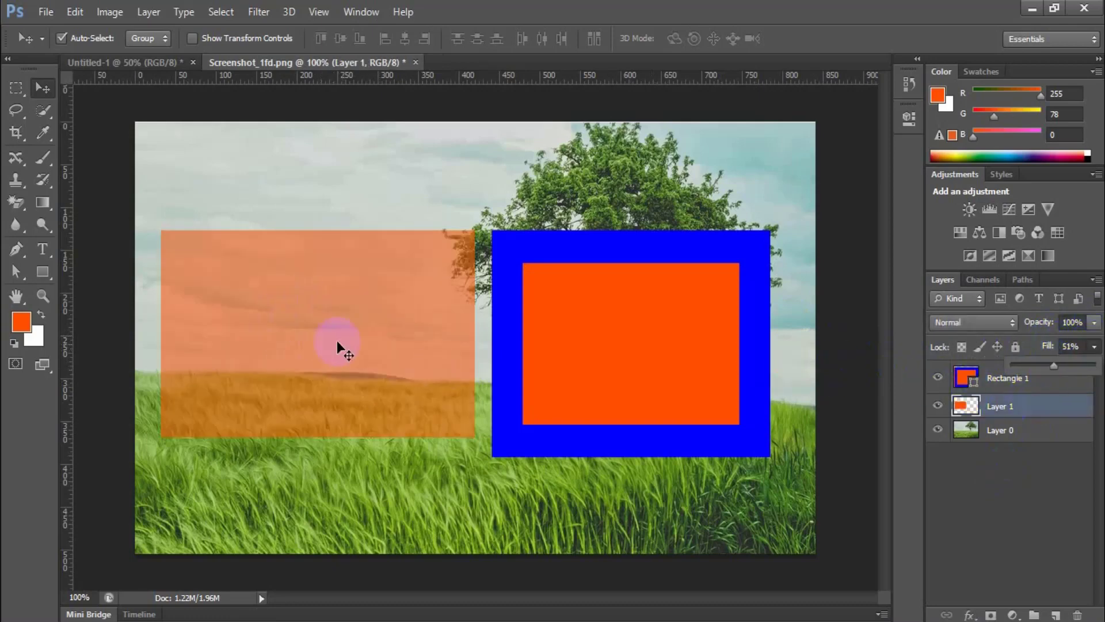
{"action": "mouse_move", "coordinate": [310, 340]}
{"action": "left_mouse_down"}
{"action": "mouse_move", "coordinate": [313, 382]}
{"action": "mouse_move", "coordinate": [305, 340]}
{"action": "left_mouse_up"}
Set the fill of the blue-stroked Rectangle 1 layer to 39%
{"action": "left_click", "coordinate": [614, 354]}
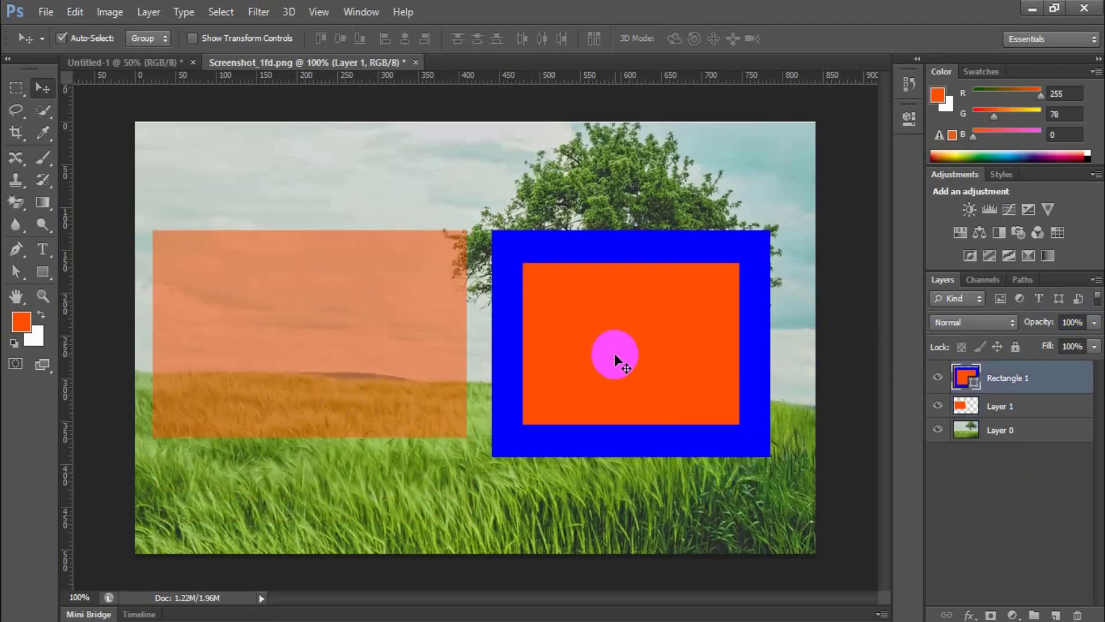
{"action": "left_click", "coordinate": [1094, 346]}
{"action": "left_click_drag", "start_coordinate": [1095, 364], "coordinate": [1044, 368]}
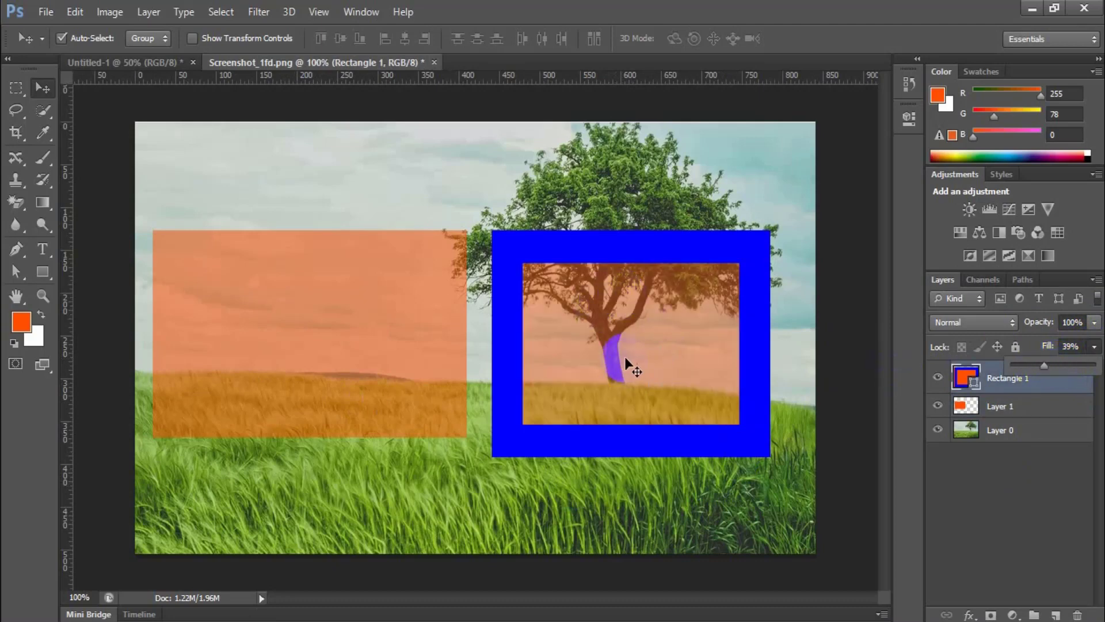
Move the blue-stroked rectangle around over the tree, leaving its frame slightly higher than before
{"action": "left_click", "coordinate": [608, 242]}
{"action": "left_click_drag", "start_coordinate": [607, 242], "coordinate": [608, 206]}
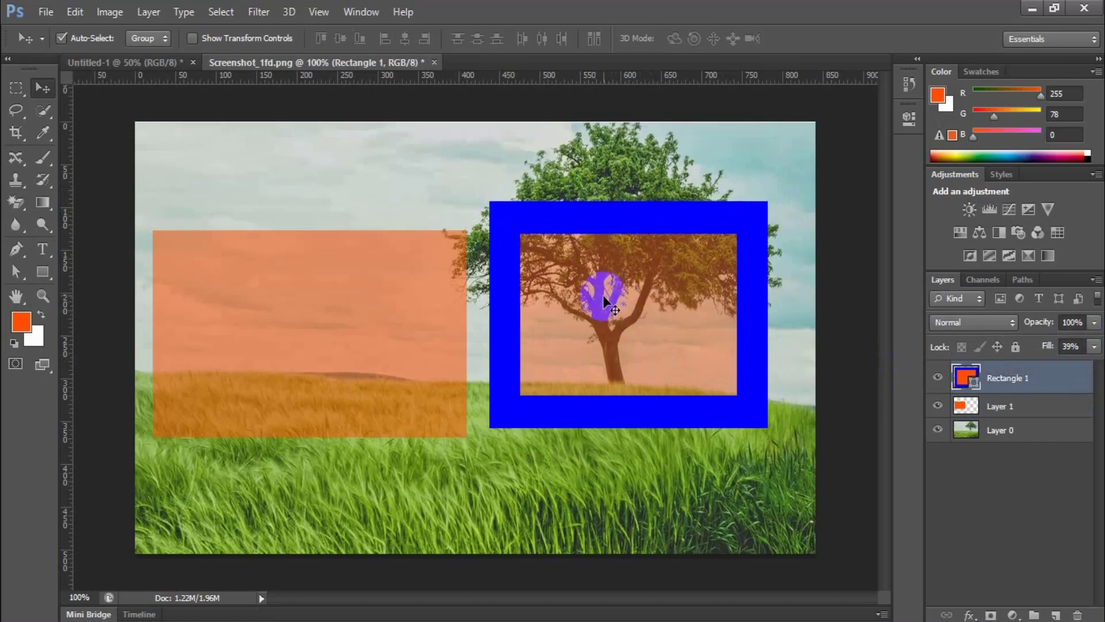
{"action": "mouse_move", "coordinate": [649, 320]}
{"action": "left_mouse_down"}
{"action": "mouse_move", "coordinate": [637, 306]}
{"action": "mouse_move", "coordinate": [633, 316]}
{"action": "left_mouse_up"}
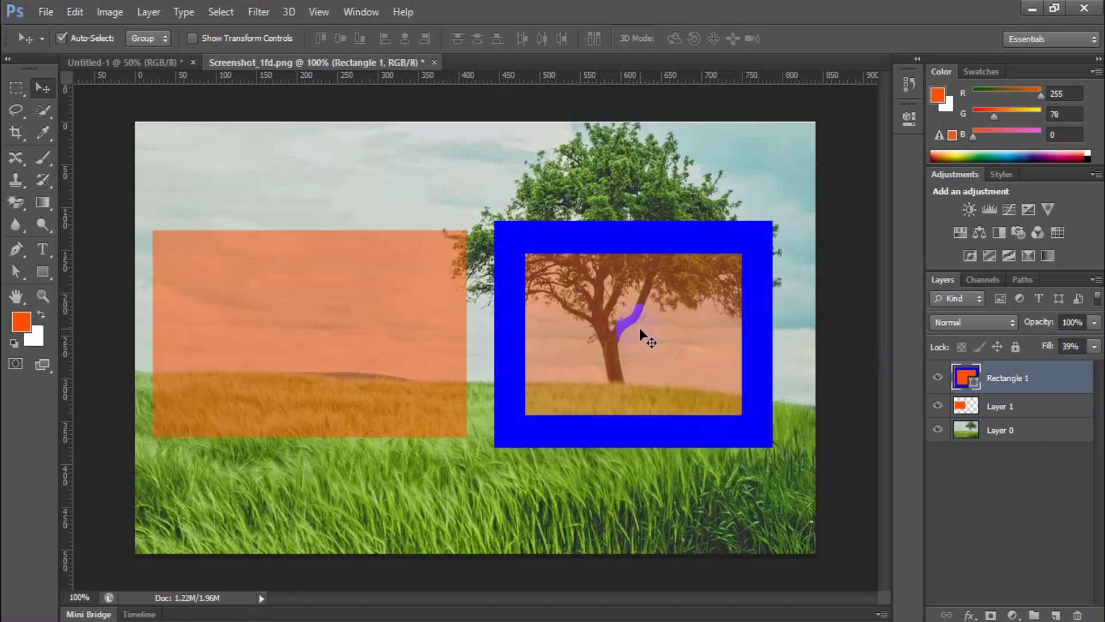
{"action": "left_click", "coordinate": [871, 347]}
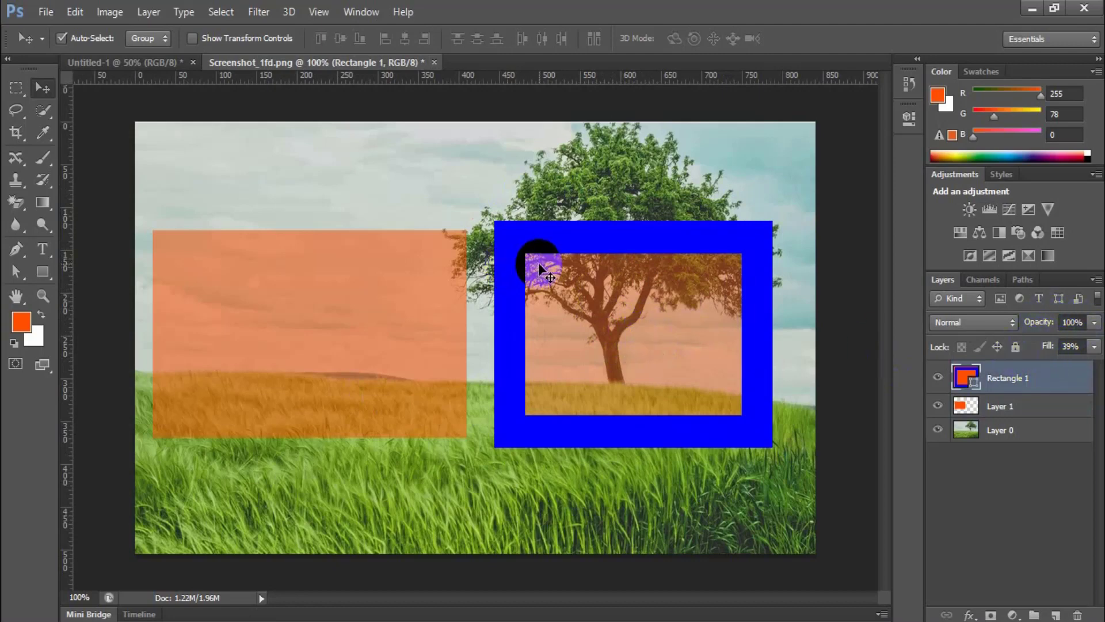
{"action": "left_click", "coordinate": [43, 271]}
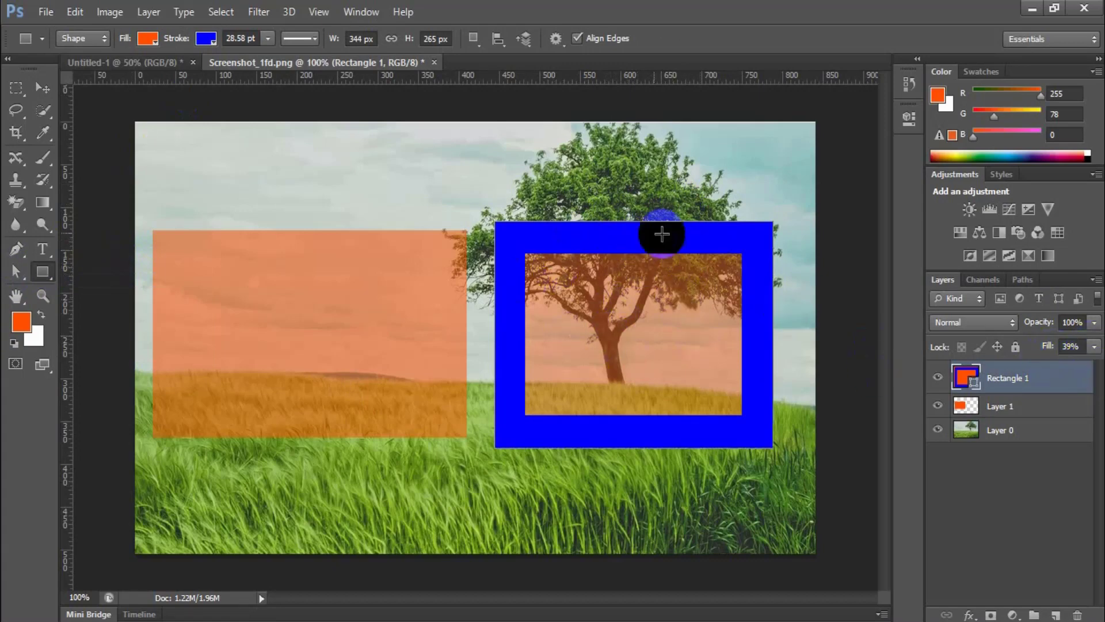
{"action": "left_click_drag", "start_coordinate": [516, 361], "coordinate": [641, 369]}
{"action": "left_click", "coordinate": [42, 87]}
{"action": "key", "text": "Delete"}
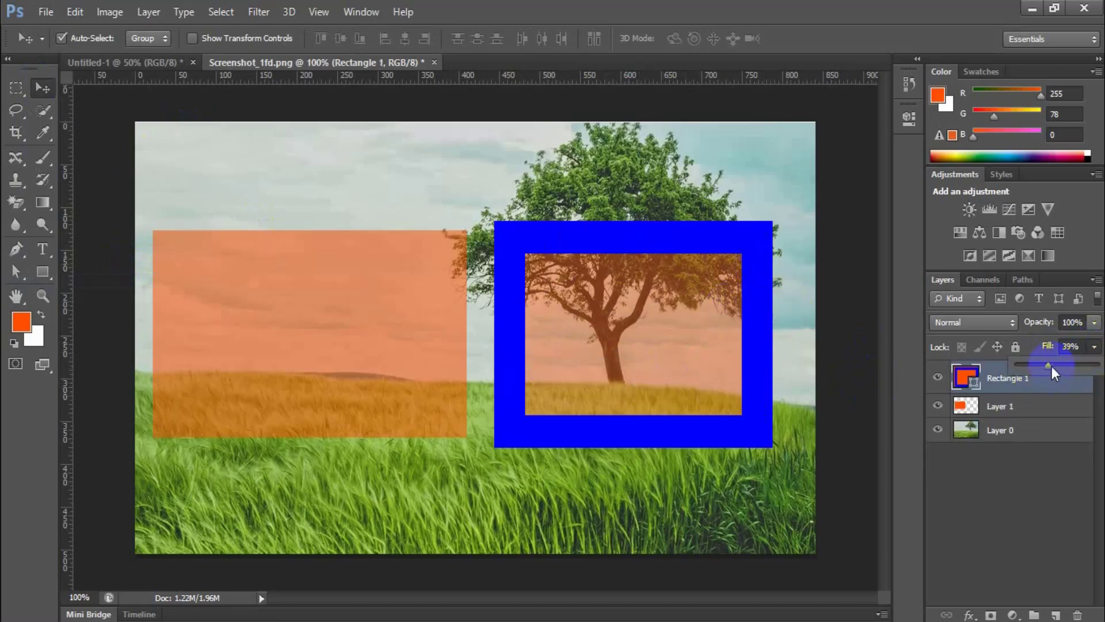
Restore the Rectangle 1 layer's fill to 100% and move the shape slightly down
{"action": "left_click_drag", "start_coordinate": [1051, 366], "coordinate": [1098, 366]}
{"action": "left_click_drag", "start_coordinate": [668, 316], "coordinate": [665, 329]}
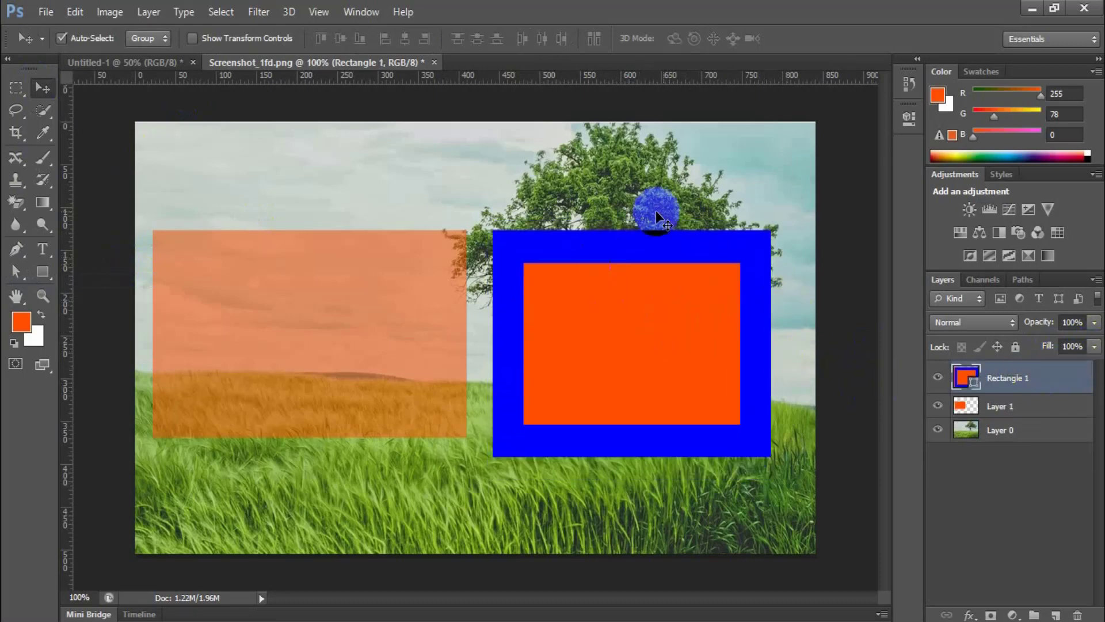
Lower the Rectangle 1 layer's opacity to 35%, bring it back to 100% and deselect the layer
{"action": "left_click", "coordinate": [1093, 324]}
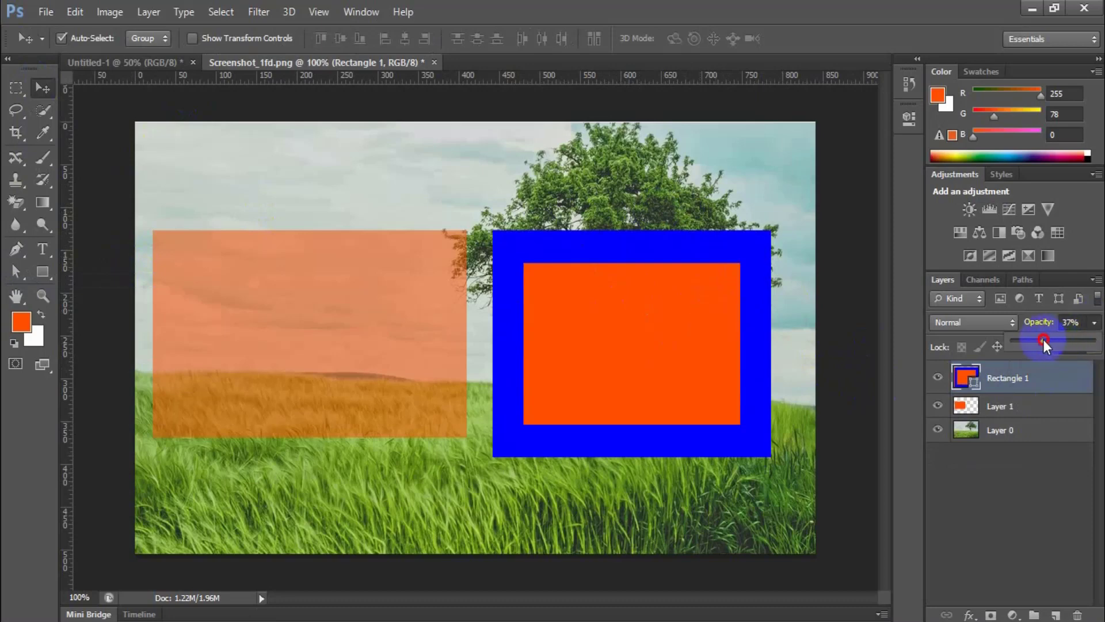
{"action": "left_click_drag", "start_coordinate": [1044, 339], "coordinate": [1040, 340]}
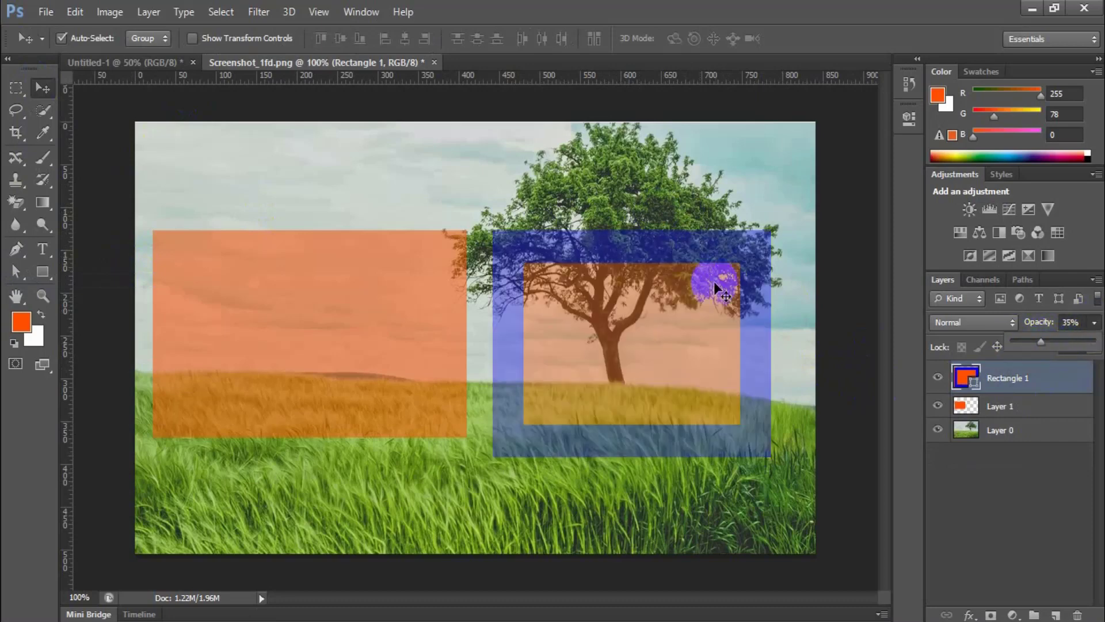
{"action": "key", "text": "Escape"}
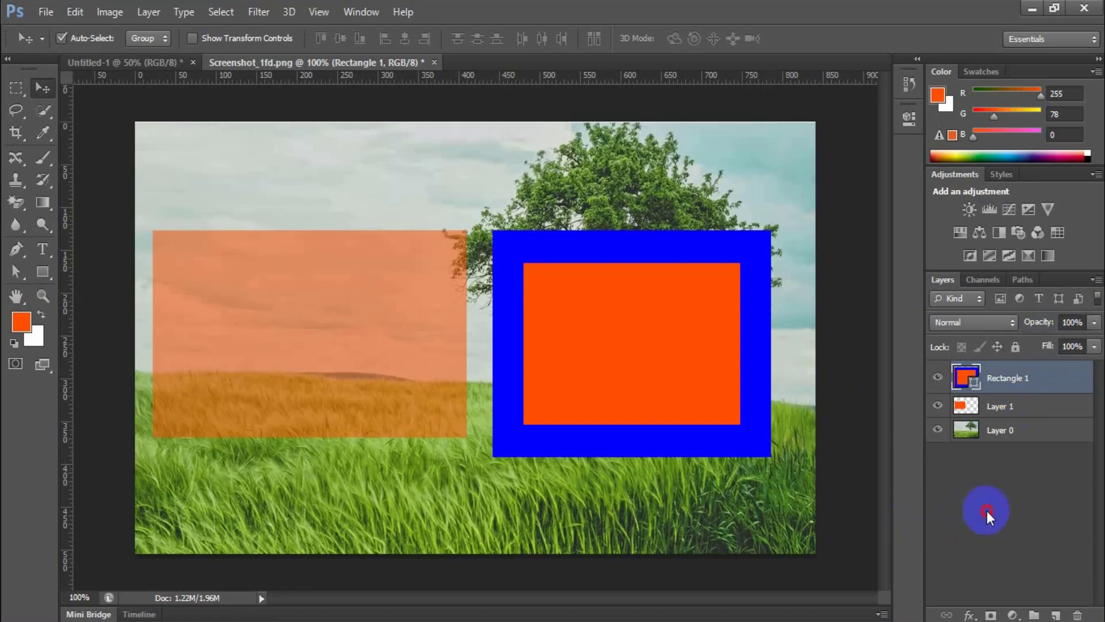
{"action": "left_click", "coordinate": [987, 510]}
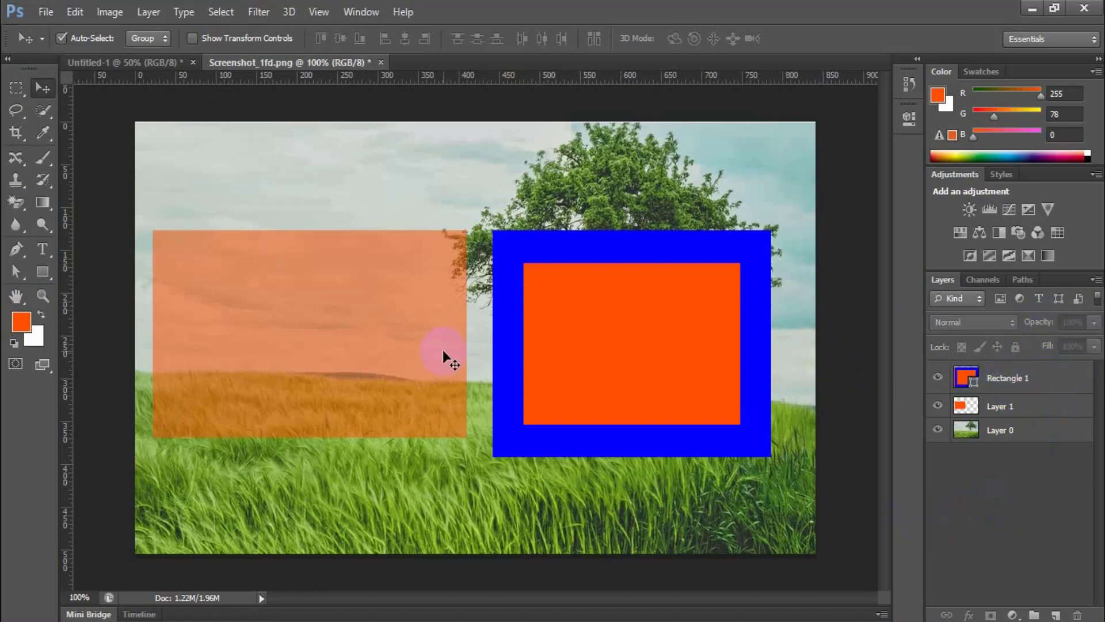
Delete the blue-stroked rectangle and the plain orange rectangle, leaving only the tree photo's layer
{"action": "left_click_drag", "start_coordinate": [603, 245], "coordinate": [577, 287]}
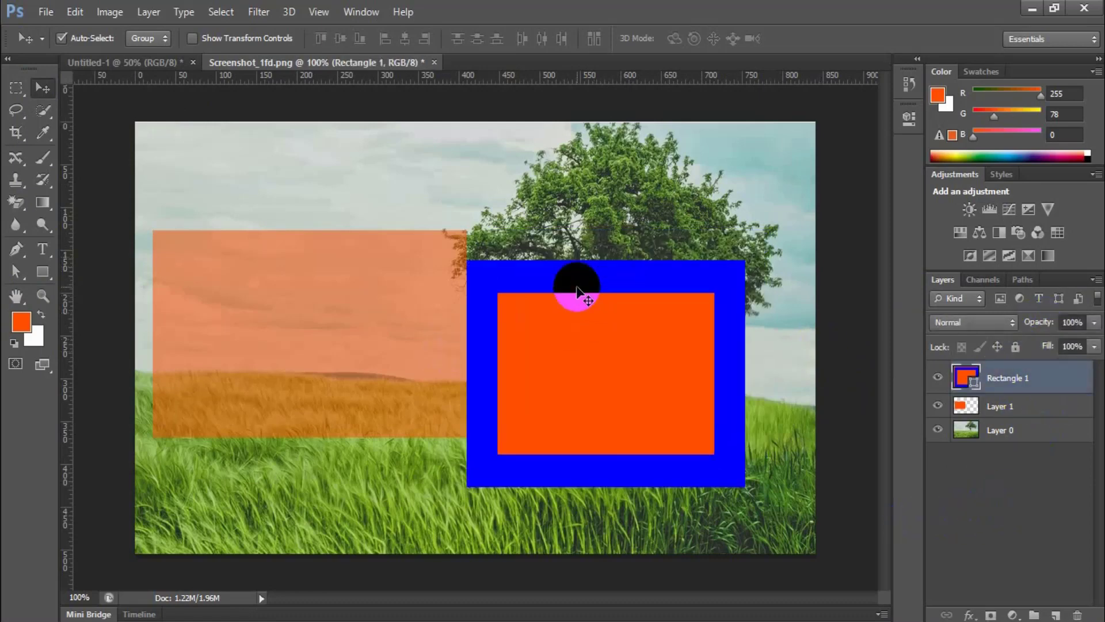
{"action": "key", "text": "Delete"}
{"action": "left_click_drag", "start_coordinate": [322, 354], "coordinate": [512, 370]}
{"action": "key", "text": "Delete"}
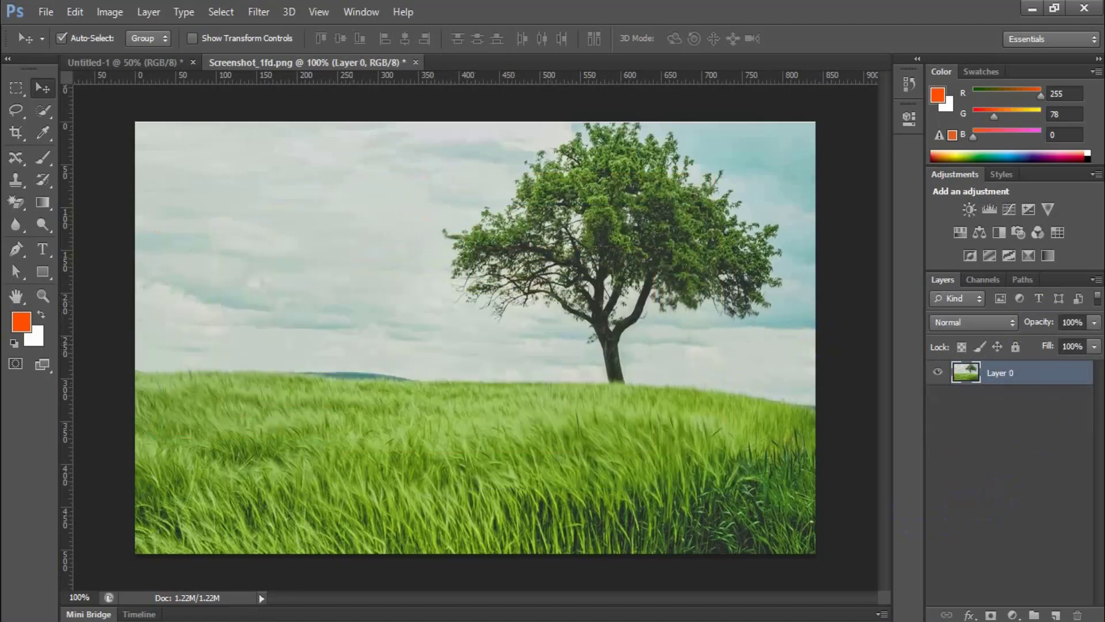
Add a new empty layer and make a large rectangular marquee selection around the tree
{"action": "left_click", "coordinate": [1057, 615]}
{"action": "left_click", "coordinate": [15, 87]}
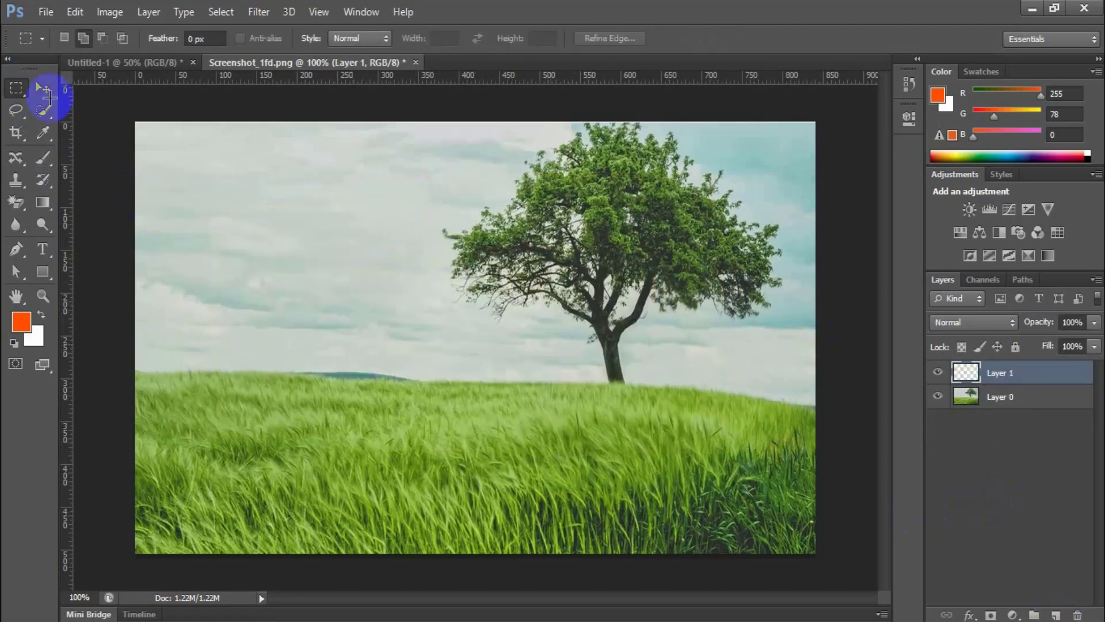
{"action": "left_click_drag", "start_coordinate": [462, 169], "coordinate": [786, 437]}
Set the foreground colour to pure red, fill the selection around the tree with it and deselect
{"action": "left_click", "coordinate": [21, 320]}
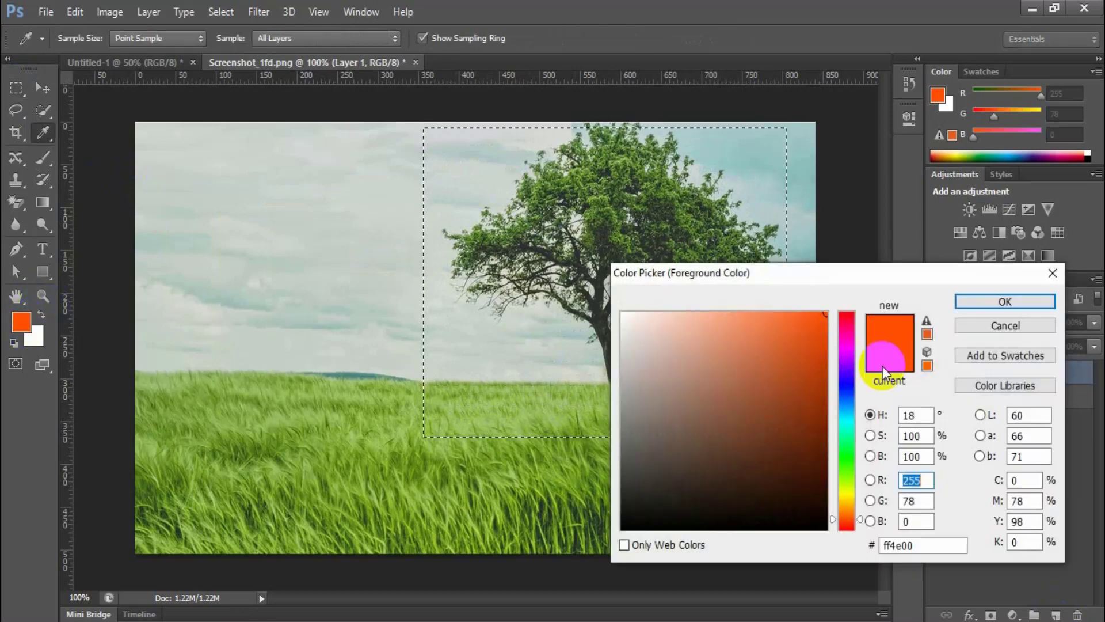
{"action": "left_click_drag", "start_coordinate": [848, 329], "coordinate": [848, 307]}
{"action": "left_click", "coordinate": [985, 302]}
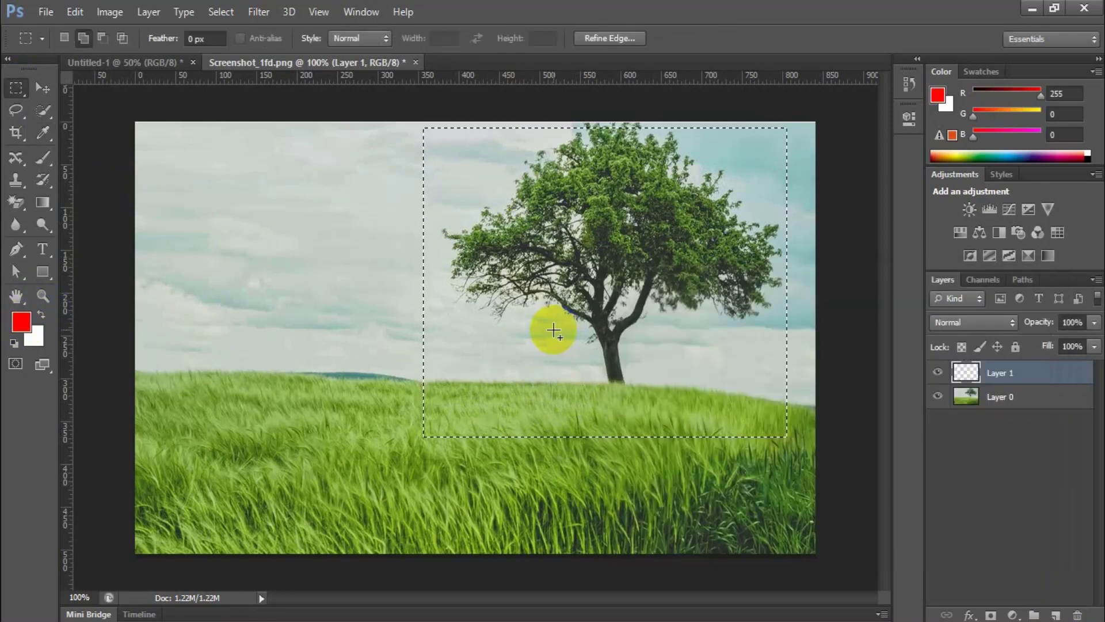
{"action": "key", "text": "alt+BackSpace"}
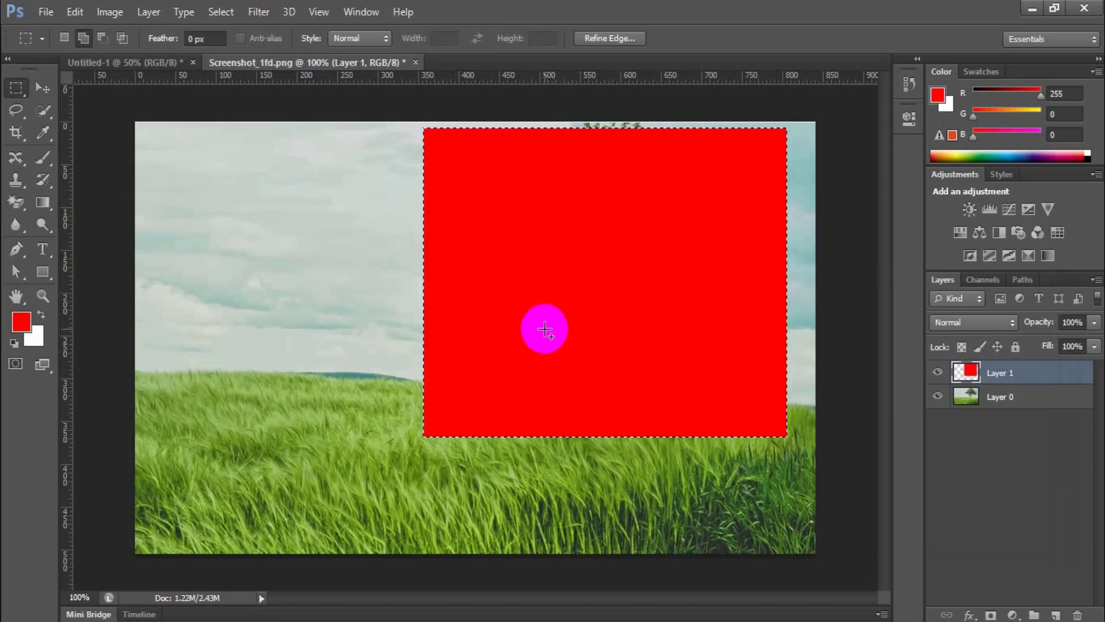
{"action": "key", "text": "ctrl+d"}
{"action": "left_click", "coordinate": [38, 92]}
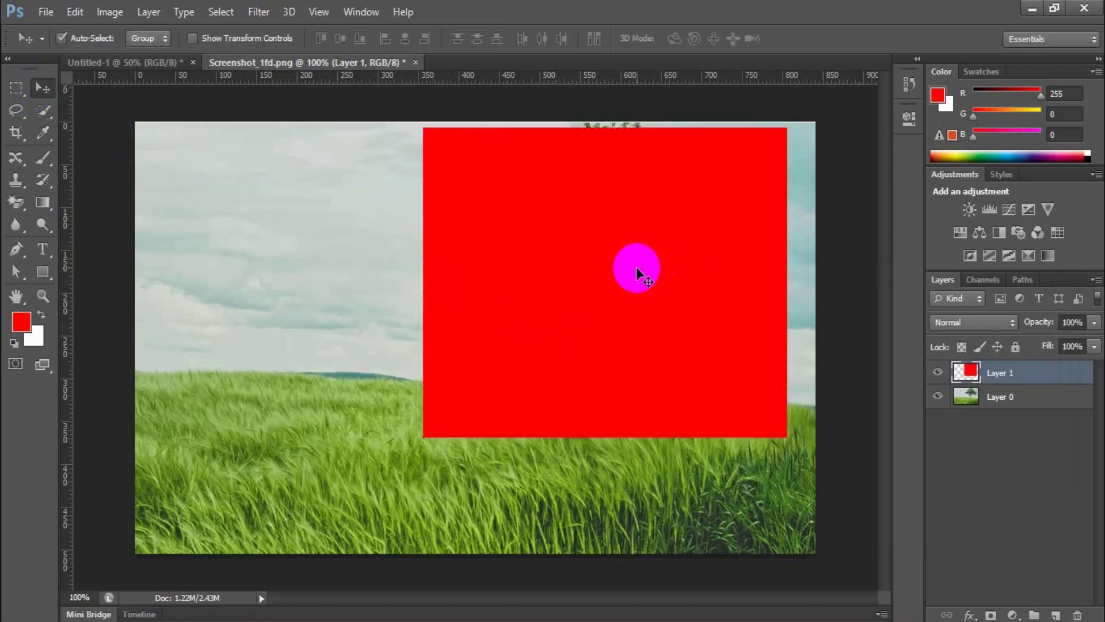
{"action": "left_click", "coordinate": [1008, 325]}
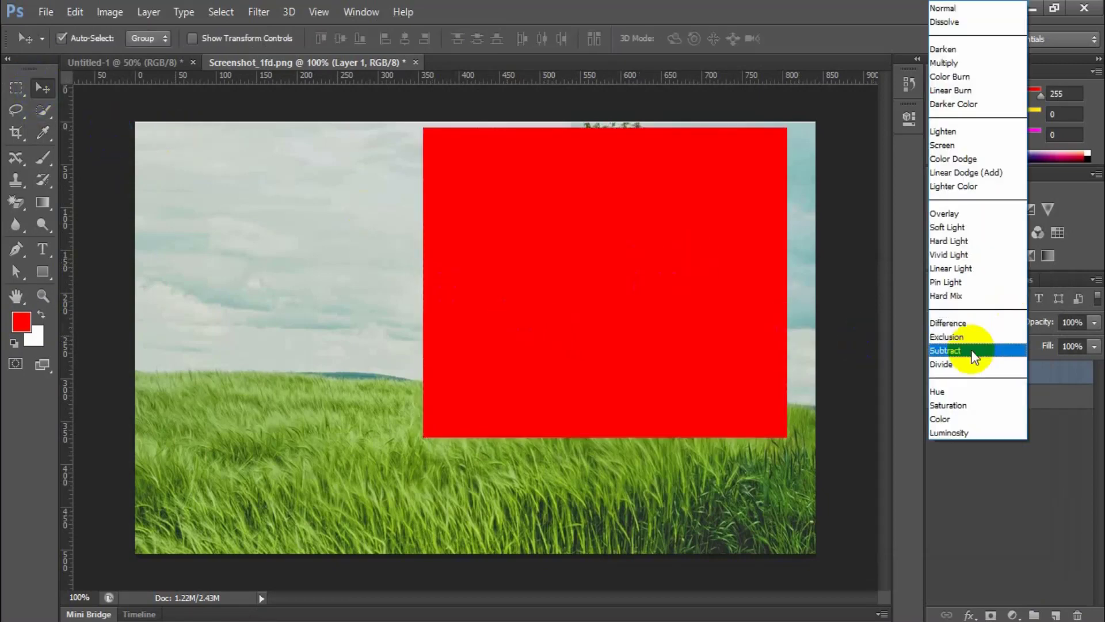
{"action": "left_click", "coordinate": [971, 485]}
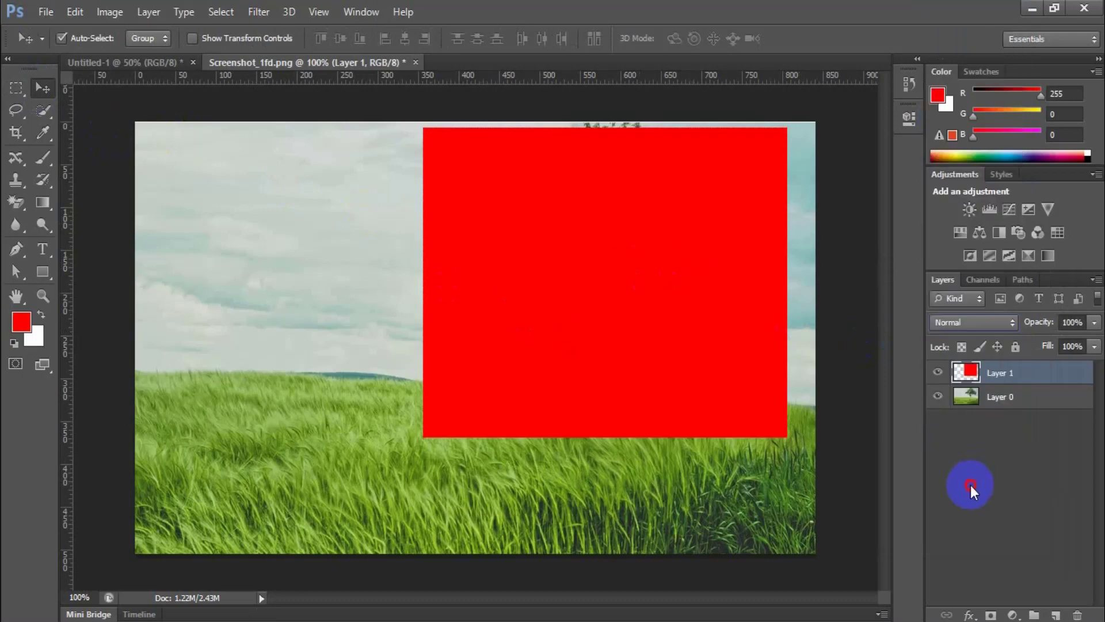
{"action": "left_click", "coordinate": [993, 322]}
{"action": "left_click", "coordinate": [600, 330]}
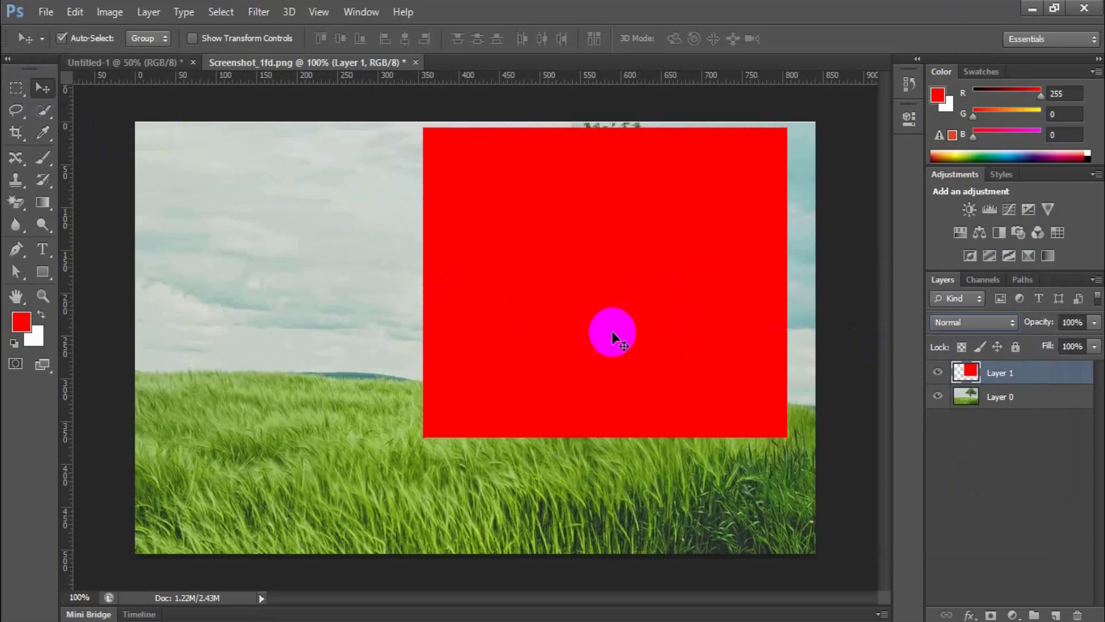
Move the red rectangle about 13 px right and set its layer's blend mode to Luminosity
{"action": "left_click_drag", "start_coordinate": [612, 332], "coordinate": [634, 327]}
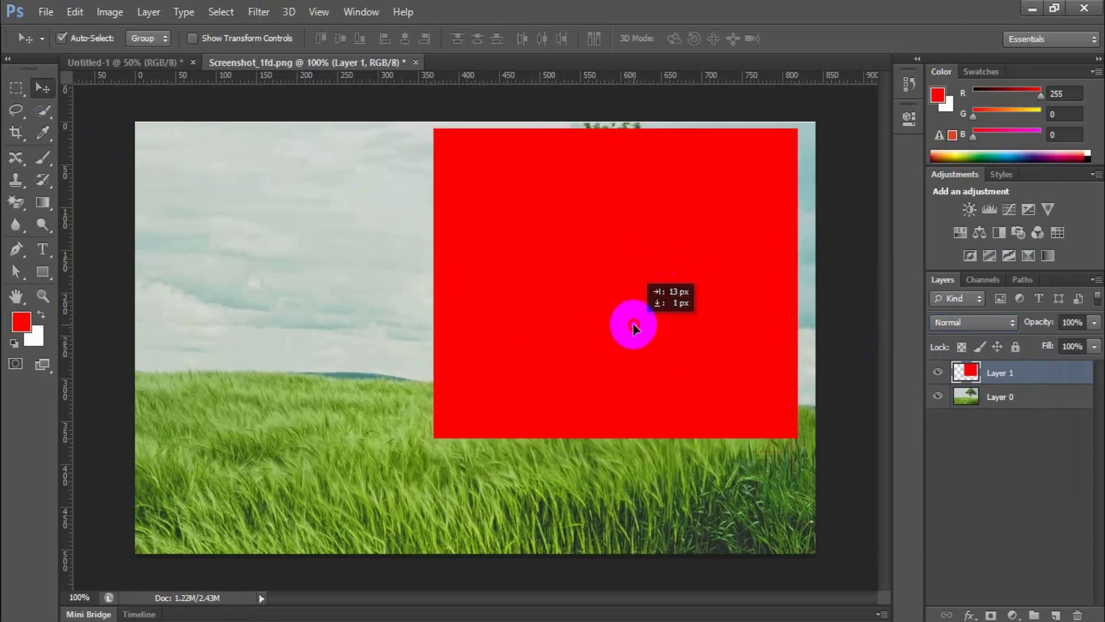
{"action": "left_click", "coordinate": [1003, 324]}
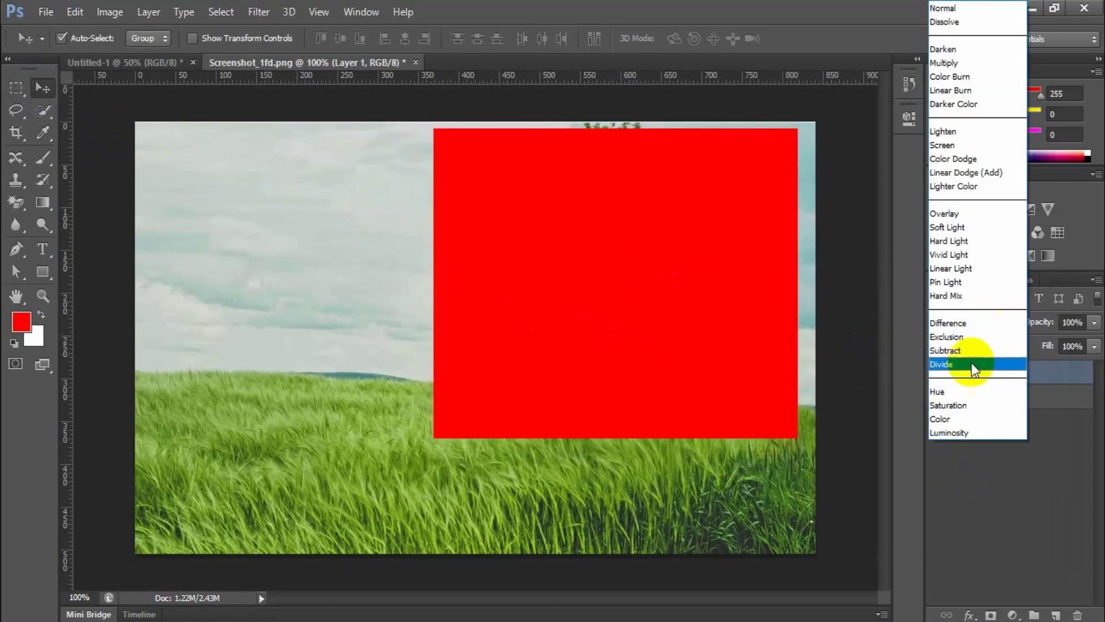
{"action": "left_click", "coordinate": [960, 431]}
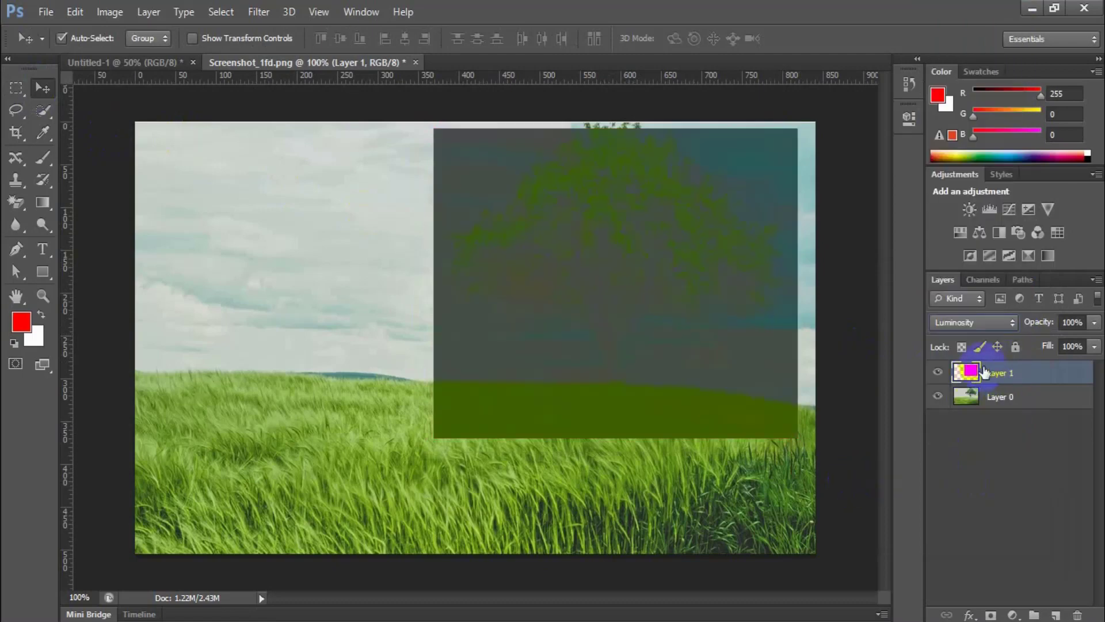
Set the red rectangle's layer to the Color blend mode and move the rectangle about 40 px down and 12 px right
{"action": "left_click", "coordinate": [1004, 321]}
{"action": "left_click", "coordinate": [950, 413]}
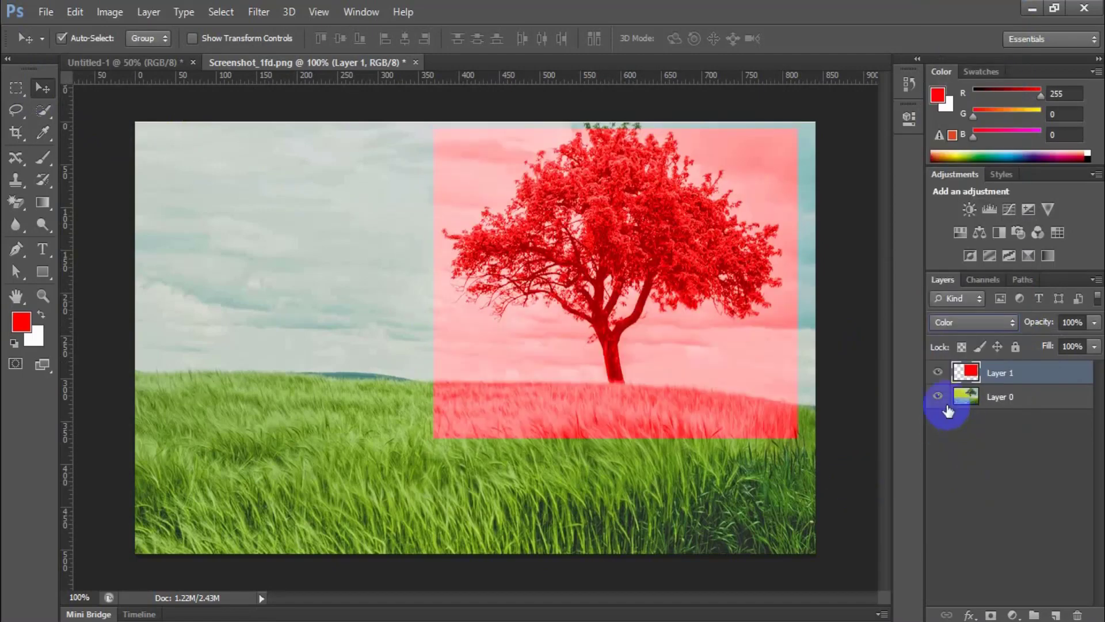
{"action": "left_click_drag", "start_coordinate": [637, 220], "coordinate": [659, 250]}
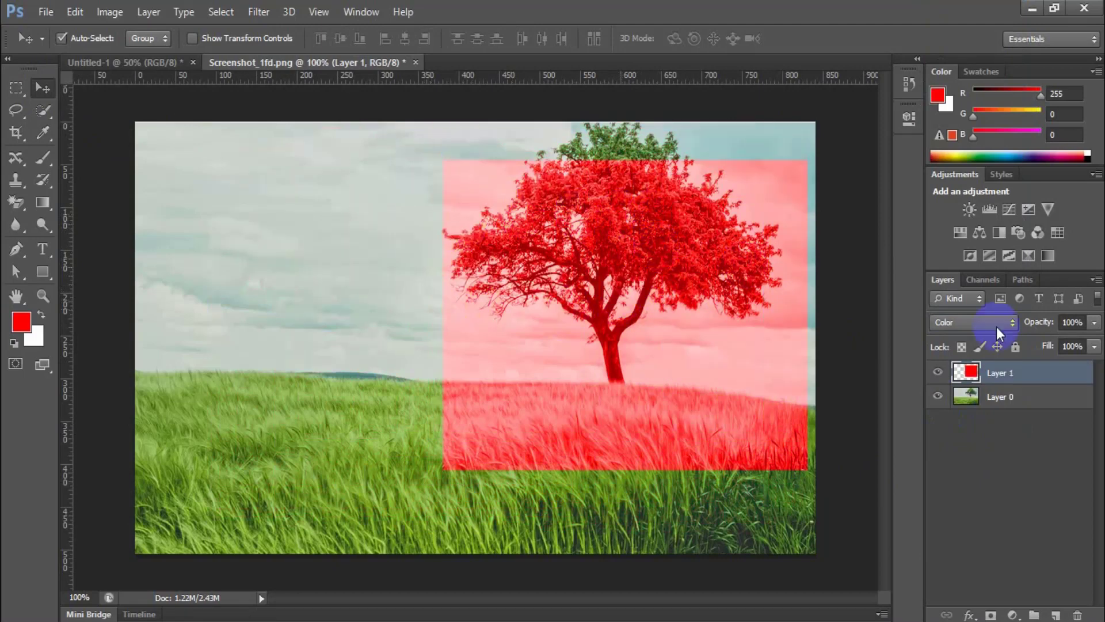
Try Saturation and switch the red rectangle's layer to Hue, moving the rectangle up and left until it meets the canvas's upper edge
{"action": "left_click", "coordinate": [1012, 324]}
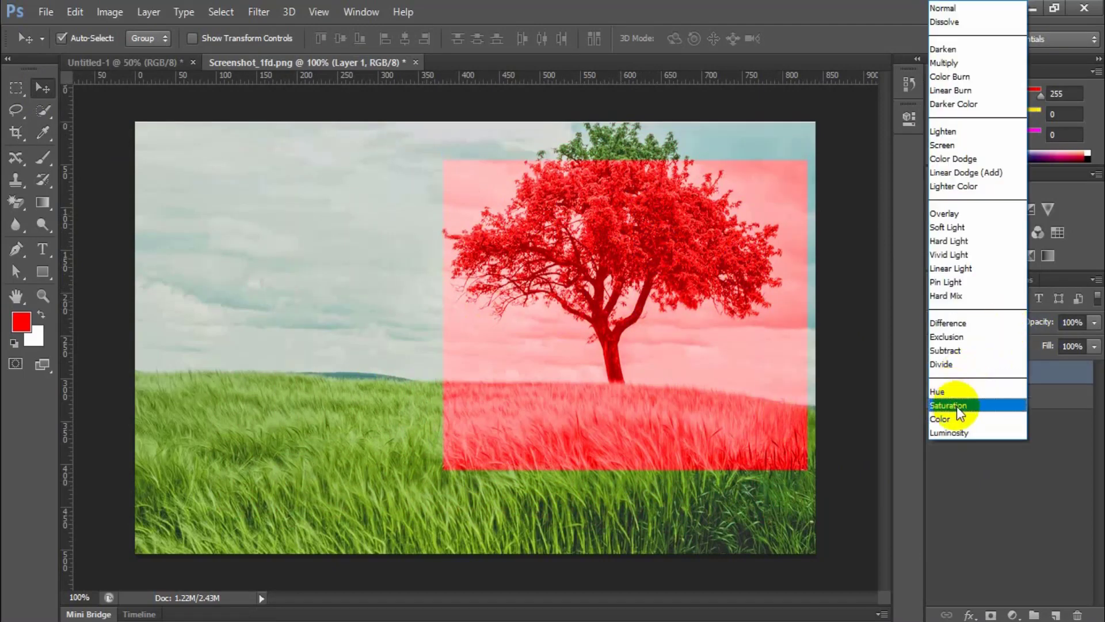
{"action": "left_click", "coordinate": [957, 406]}
{"action": "left_click", "coordinate": [1011, 325]}
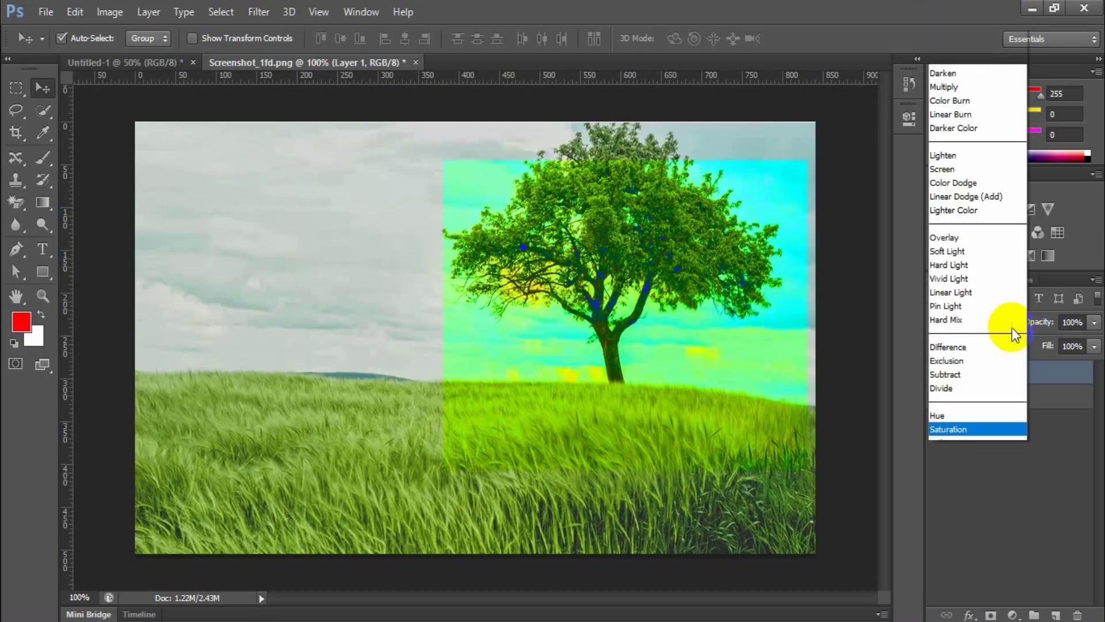
{"action": "left_click", "coordinate": [953, 391]}
{"action": "left_click_drag", "start_coordinate": [612, 264], "coordinate": [589, 226]}
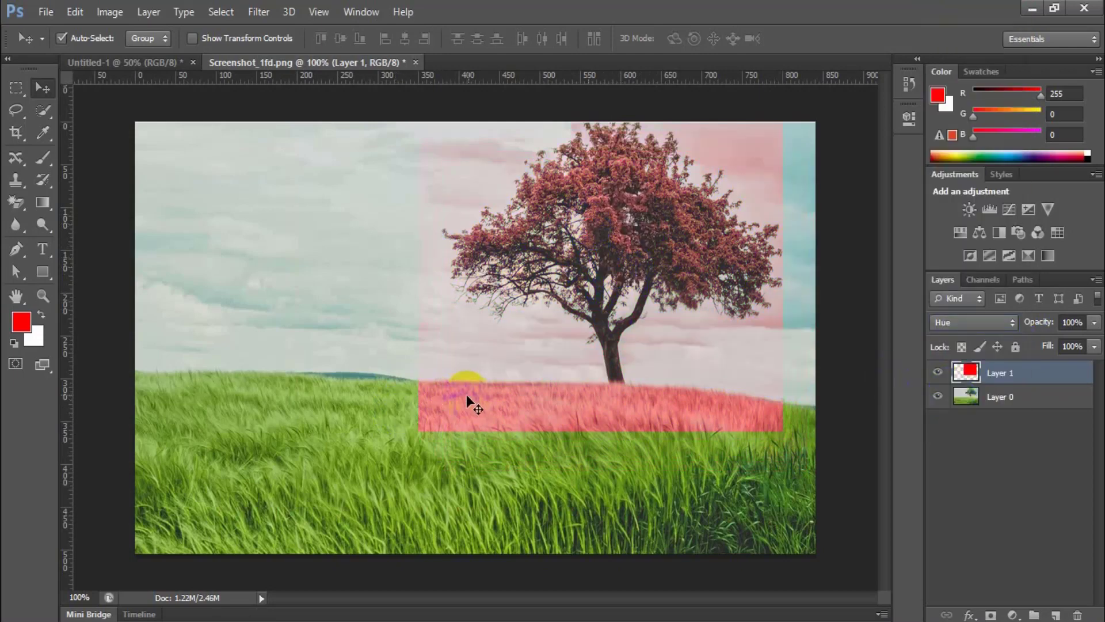
Scale the red rectangle to 197.33% width and 143.37% height to cover the whole canvas, and toggle its layer's visibility off and on
{"action": "key", "text": "ctrl+t"}
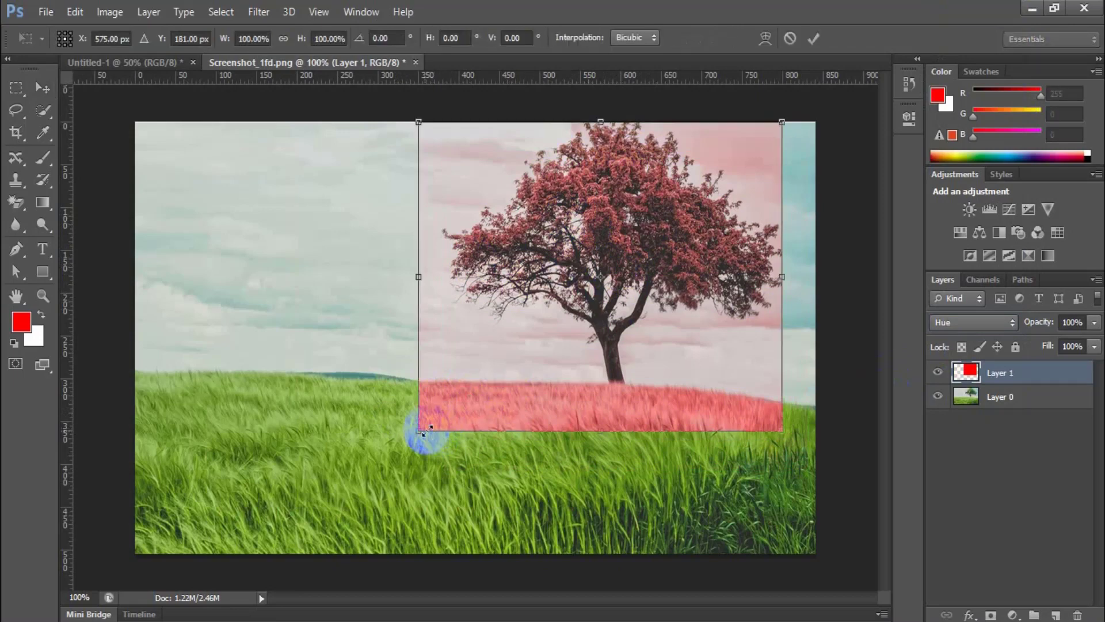
{"action": "left_click_drag", "start_coordinate": [424, 431], "coordinate": [116, 553]}
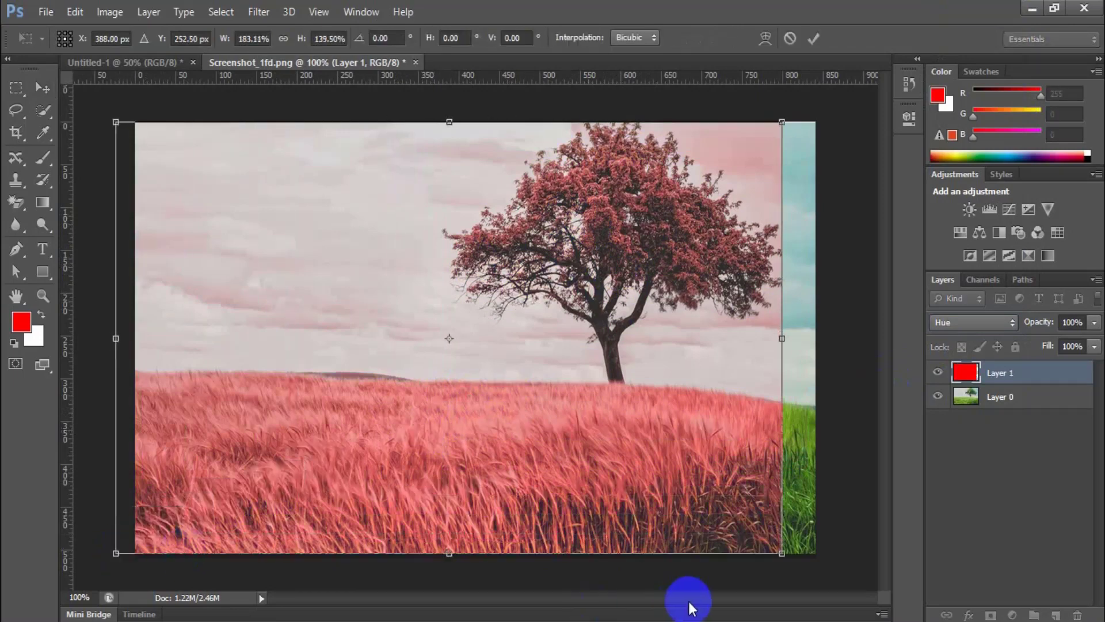
{"action": "left_click_drag", "start_coordinate": [782, 553], "coordinate": [834, 565]}
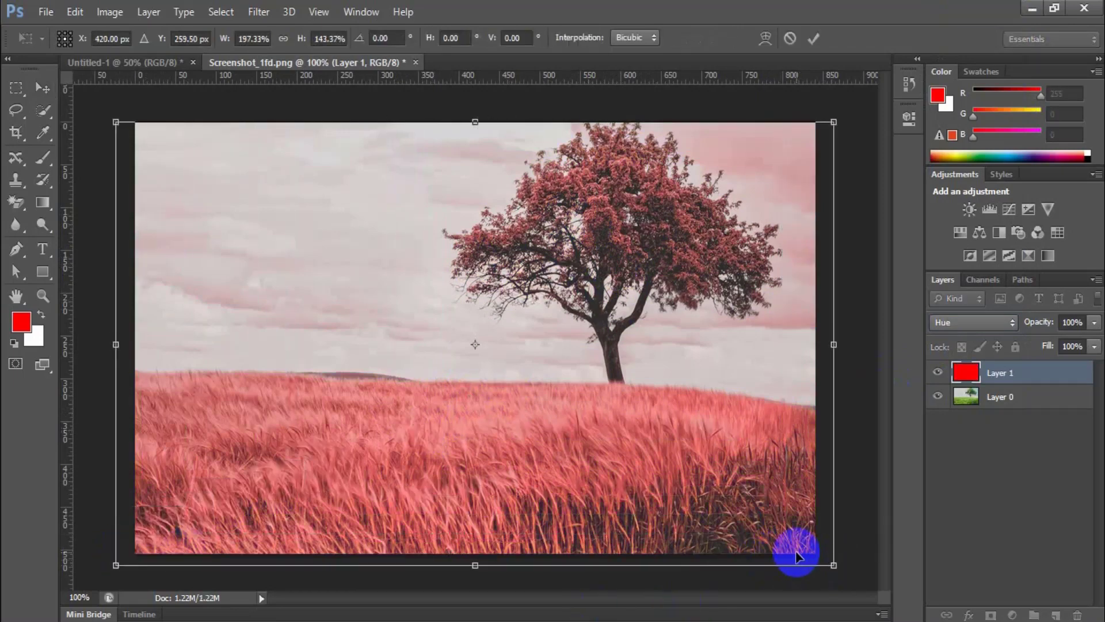
{"action": "key", "text": "Return"}
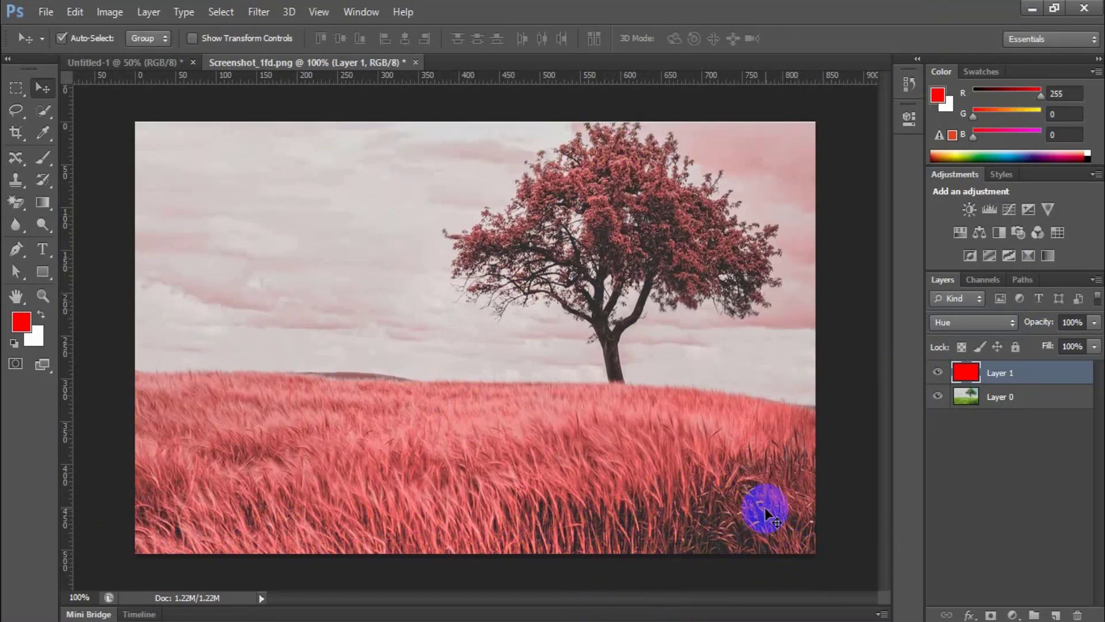
{"action": "left_click", "coordinate": [937, 373]}
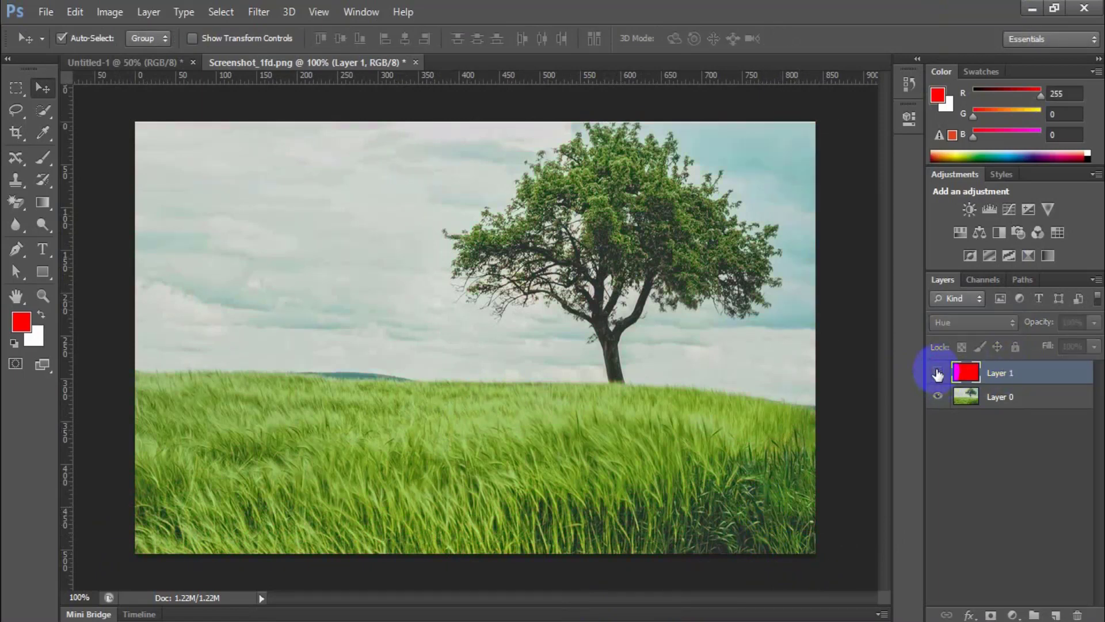
{"action": "left_click", "coordinate": [938, 373]}
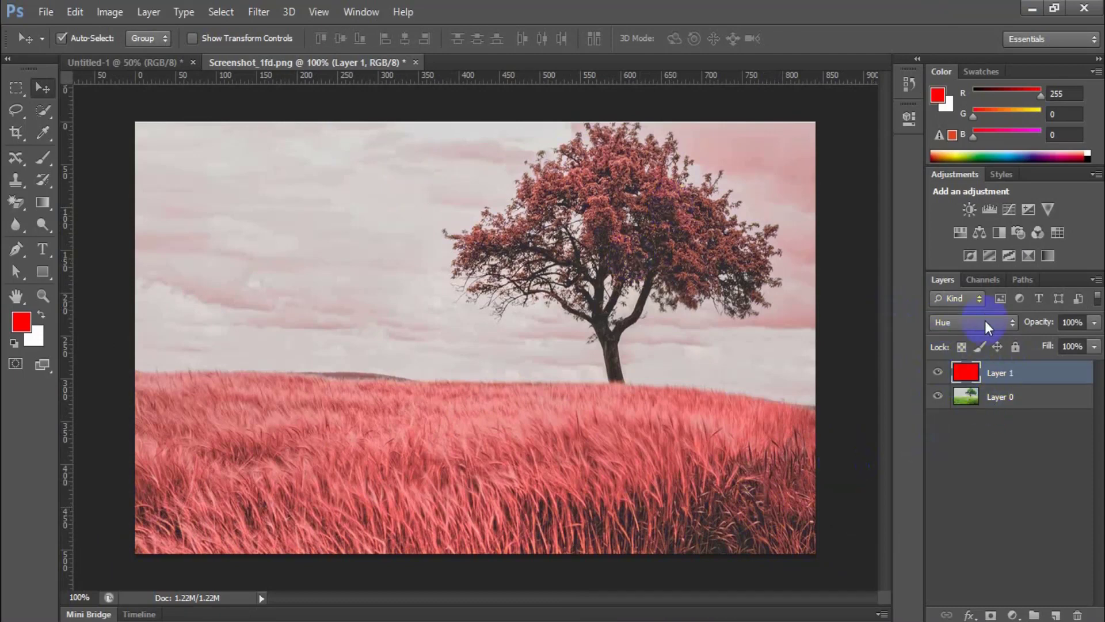
Try the Hard Light and Soft Light blend modes on the red layer over the tree photo
{"action": "left_click", "coordinate": [1012, 322]}
{"action": "left_click", "coordinate": [951, 242]}
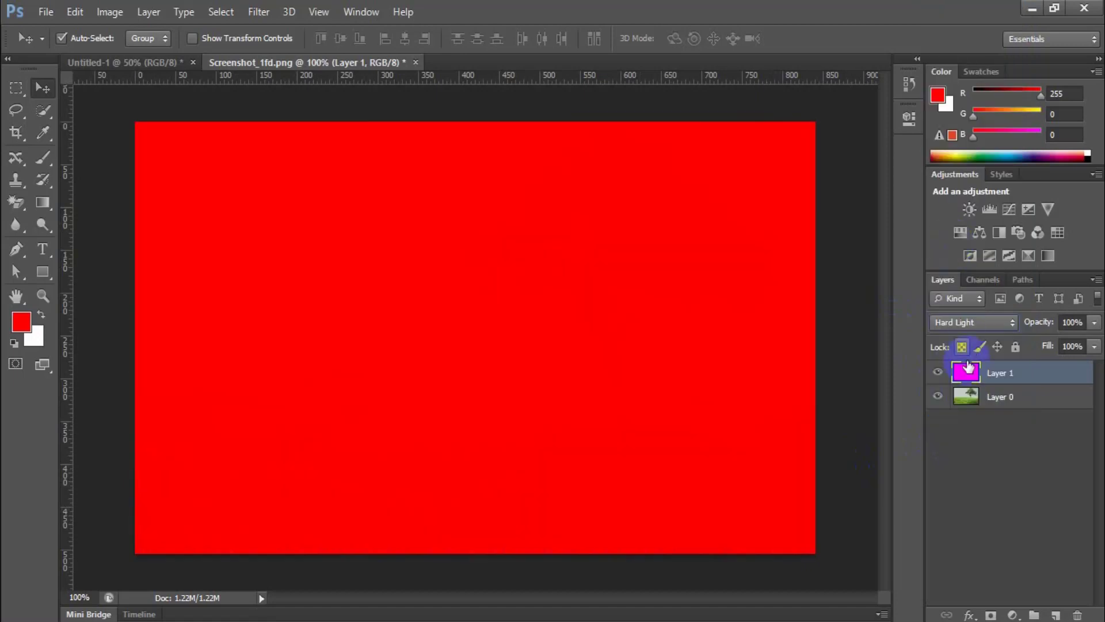
{"action": "left_click", "coordinate": [1008, 320]}
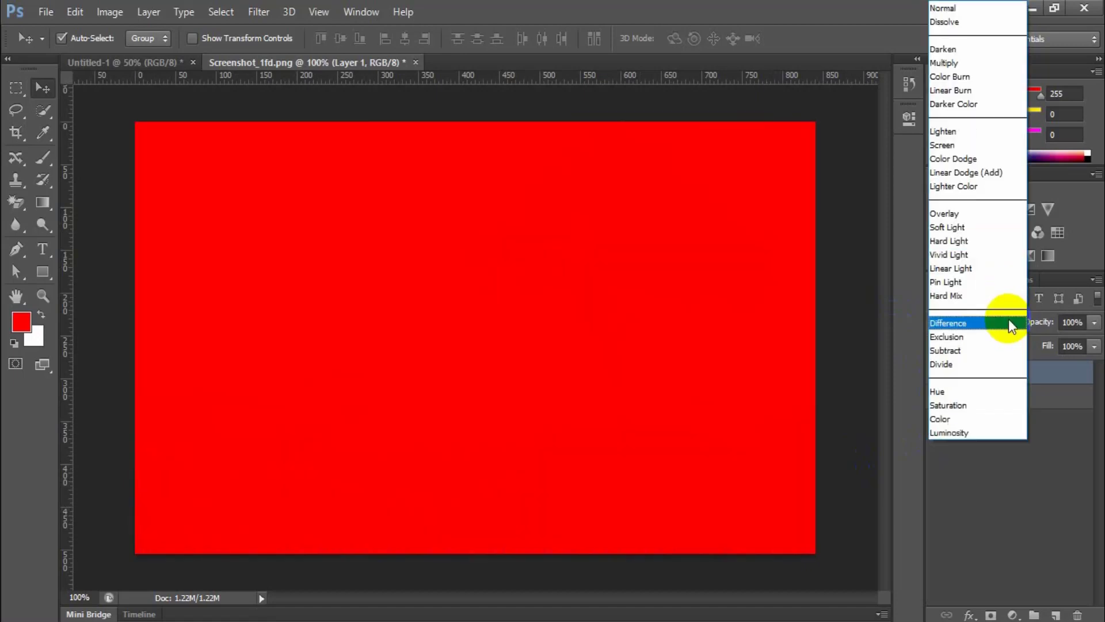
{"action": "left_click", "coordinate": [957, 229]}
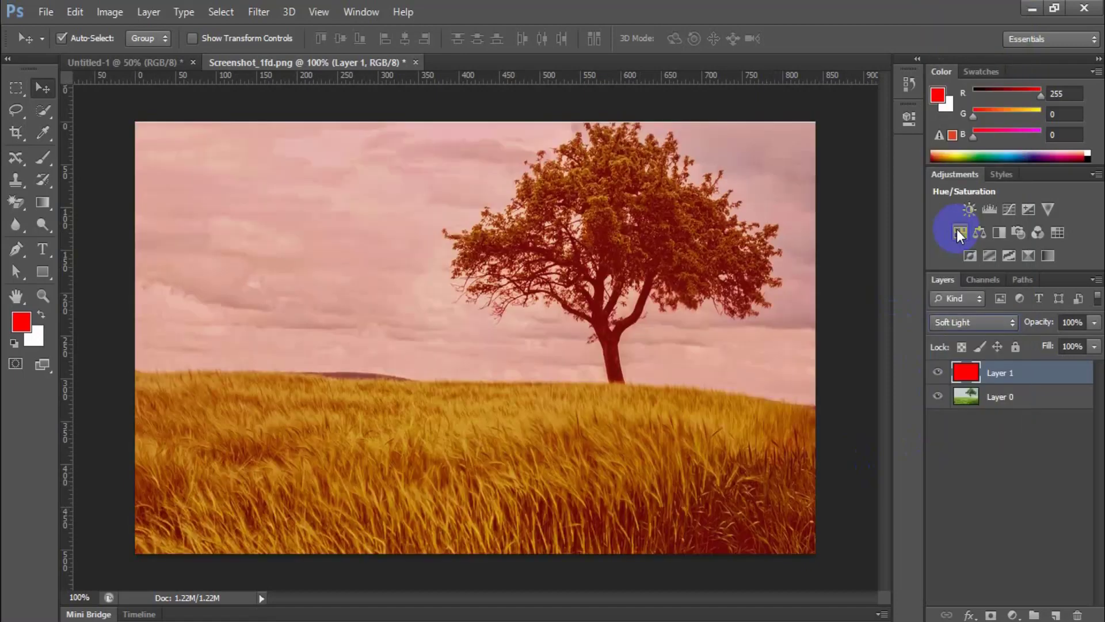
{"action": "left_click", "coordinate": [1008, 325]}
{"action": "left_click", "coordinate": [642, 402]}
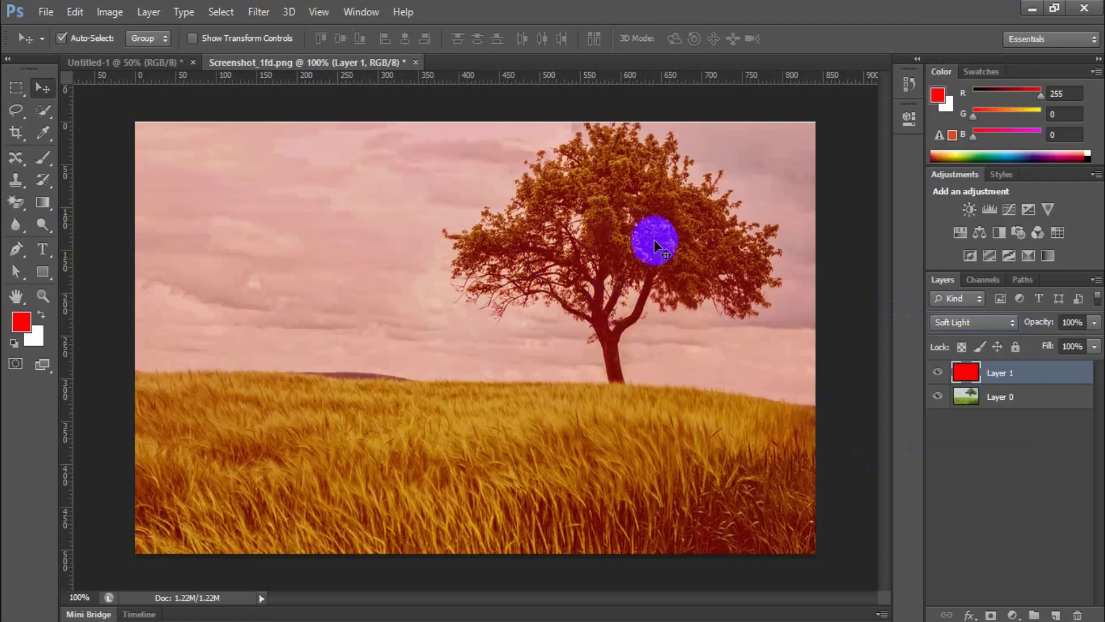
Try the Screen and Multiply blend modes on the red layer covering the photo
{"action": "left_click", "coordinate": [1011, 324]}
{"action": "left_click", "coordinate": [952, 144]}
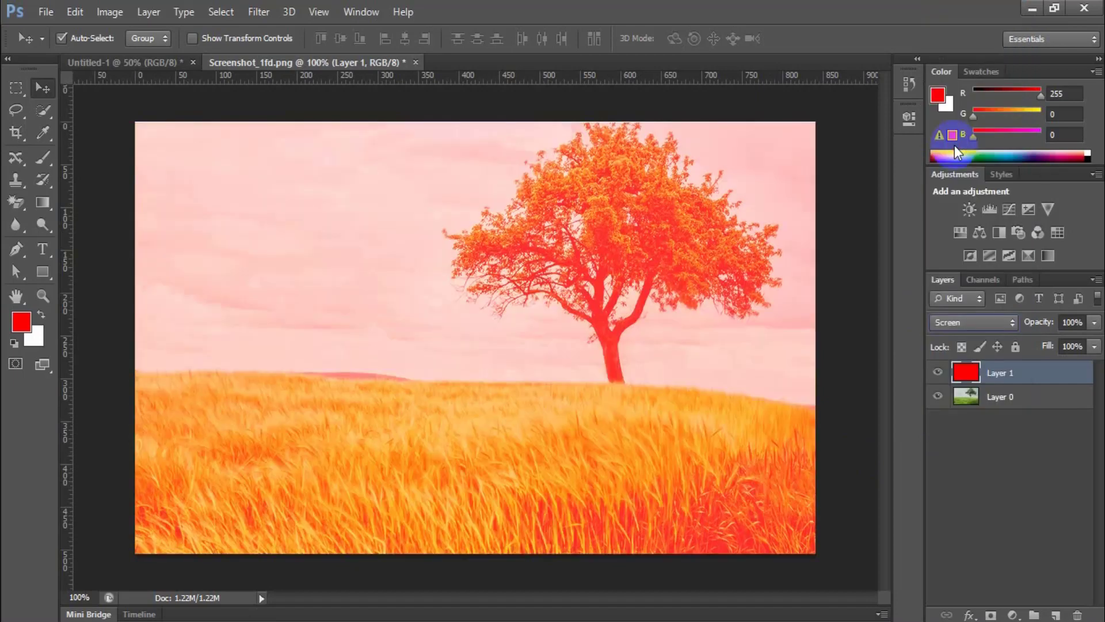
{"action": "left_click", "coordinate": [1007, 325]}
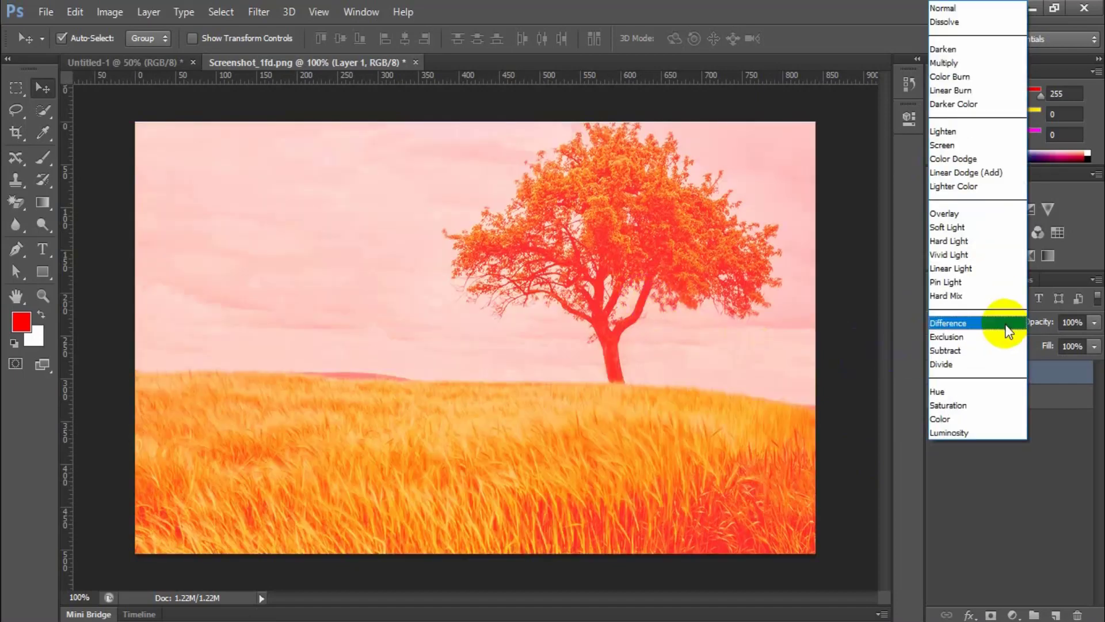
{"action": "left_click", "coordinate": [953, 63]}
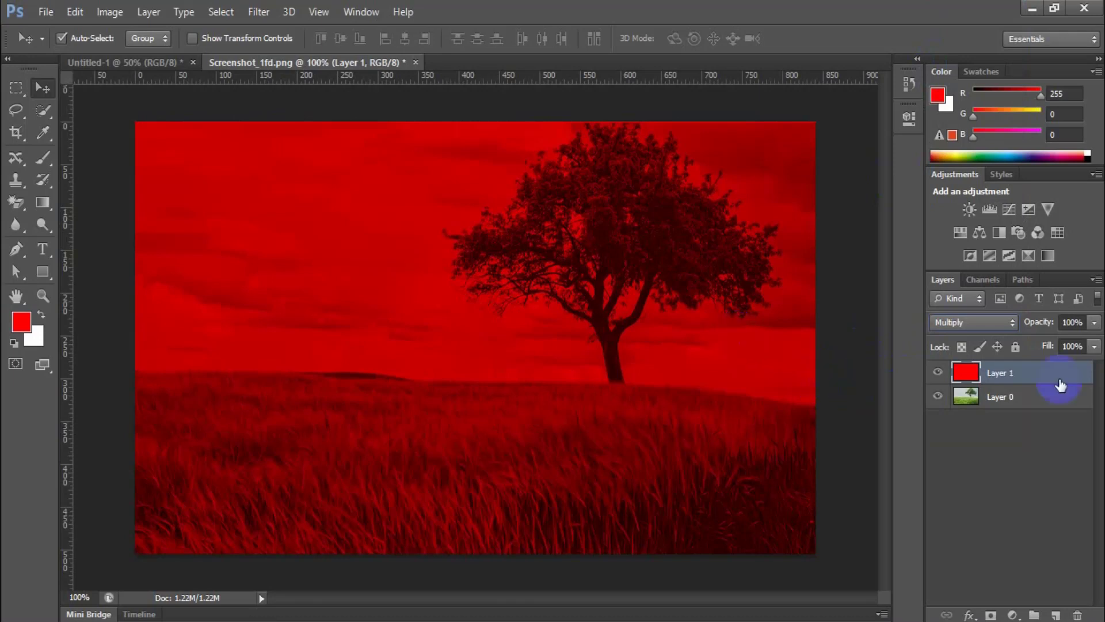
Set the red layer's blend mode to Normal and move the red rectangle about 60 px down, uncovering the photo's upper strip
{"action": "left_click", "coordinate": [1000, 327]}
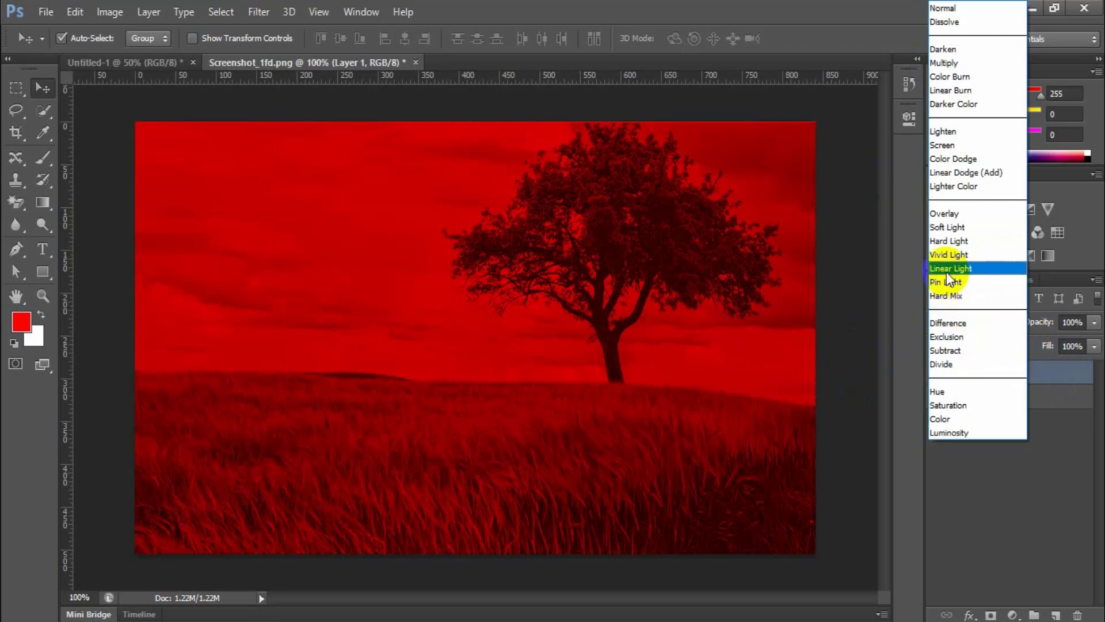
{"action": "left_click", "coordinate": [945, 11]}
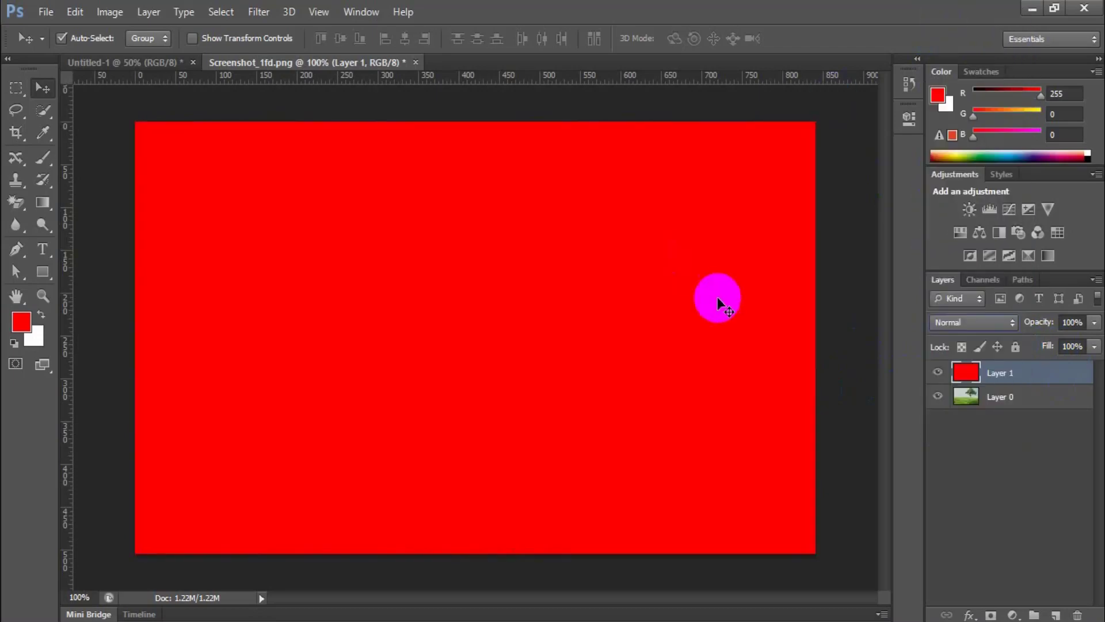
{"action": "left_click_drag", "start_coordinate": [676, 291], "coordinate": [668, 338]}
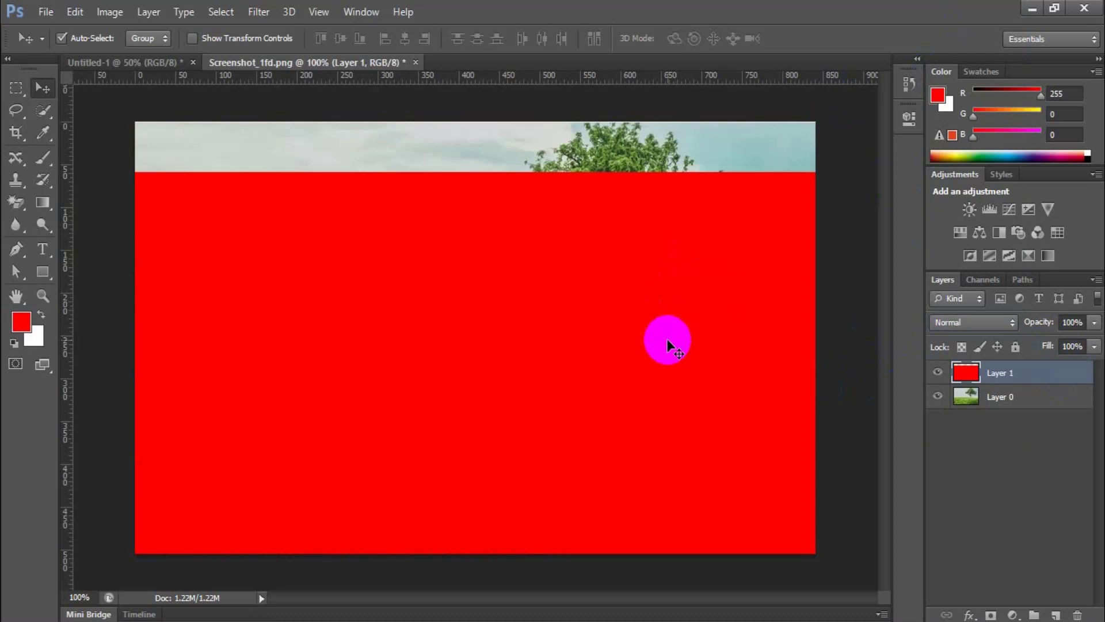
Scale the red rectangle down to 50.56% width and 50.48% height and place it near the centre of the canvas
{"action": "key", "text": "ctrl+t"}
{"action": "left_click_drag", "start_coordinate": [824, 172], "coordinate": [432, 400]}
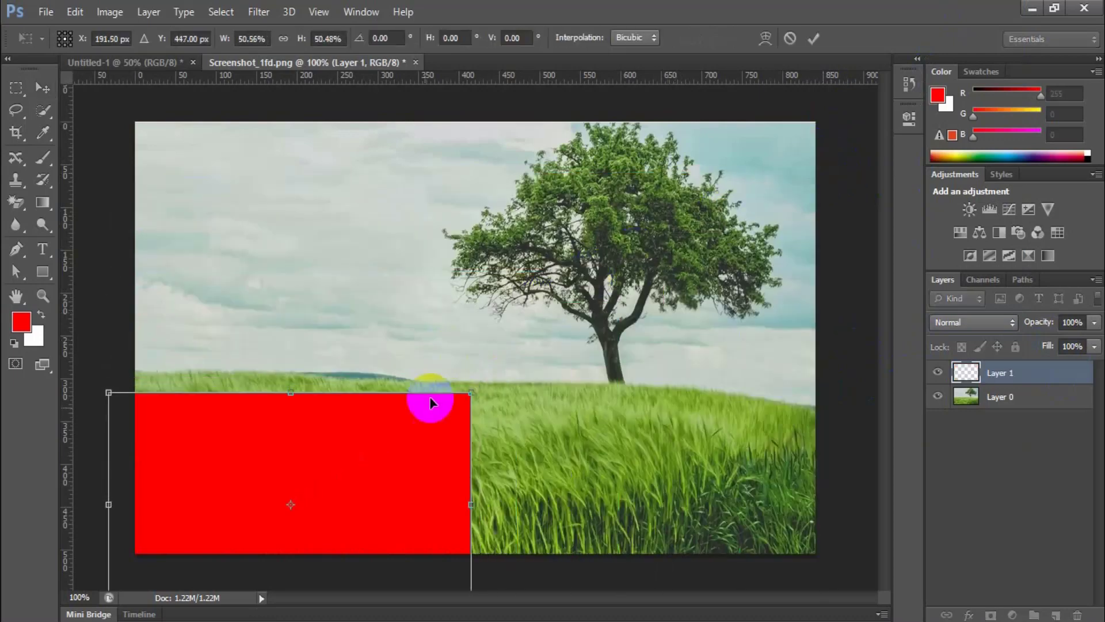
{"action": "left_click_drag", "start_coordinate": [387, 487], "coordinate": [566, 350]}
{"action": "key", "text": "Return"}
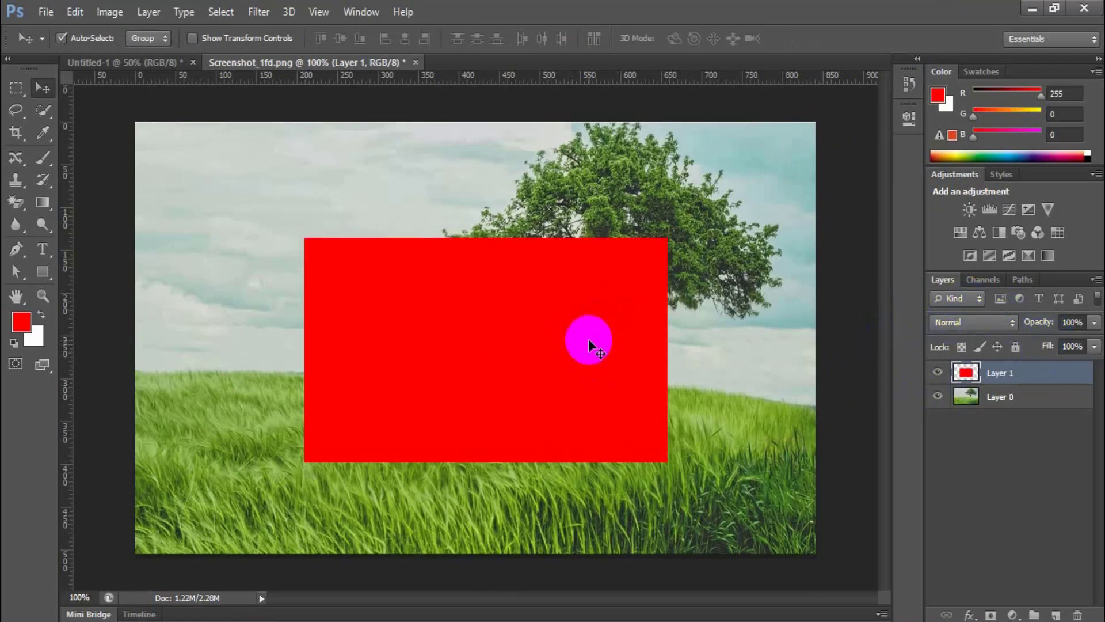
{"action": "left_click_drag", "start_coordinate": [551, 351], "coordinate": [533, 351]}
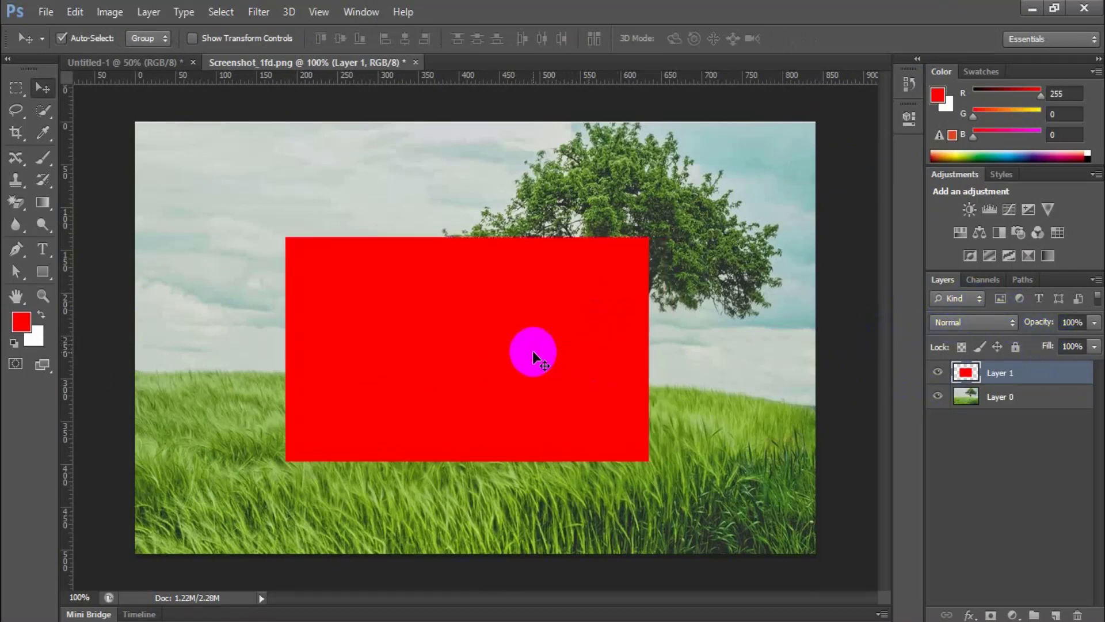